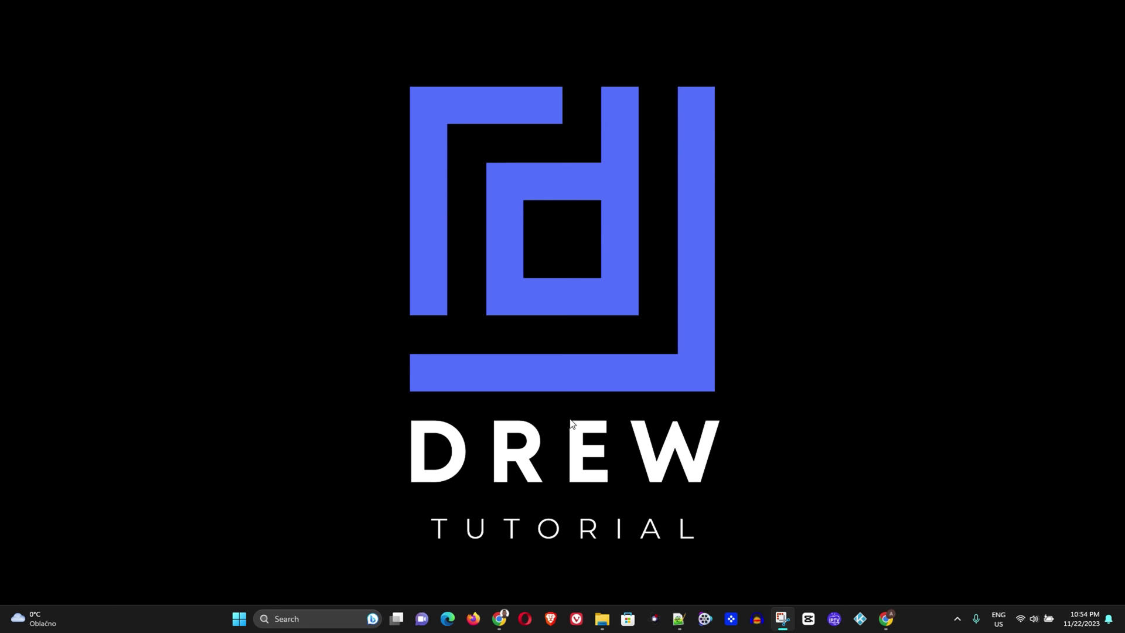
# Launch Command Prompt as administrator from a Start search for cmd.
pyautogui.click(241, 618)
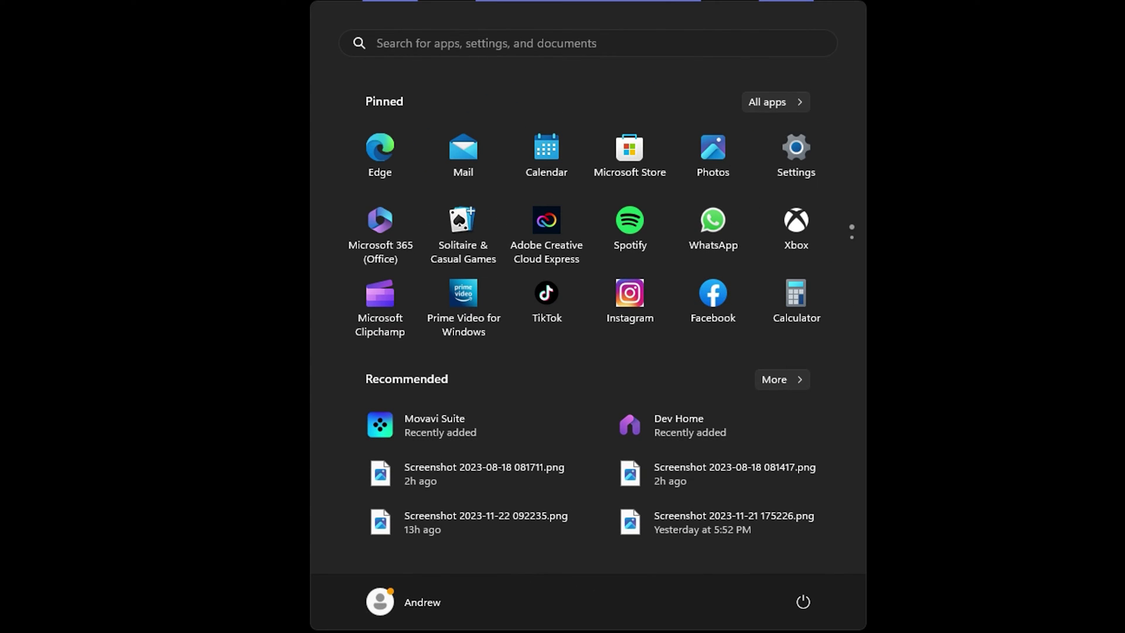
pyautogui.write('cmd')
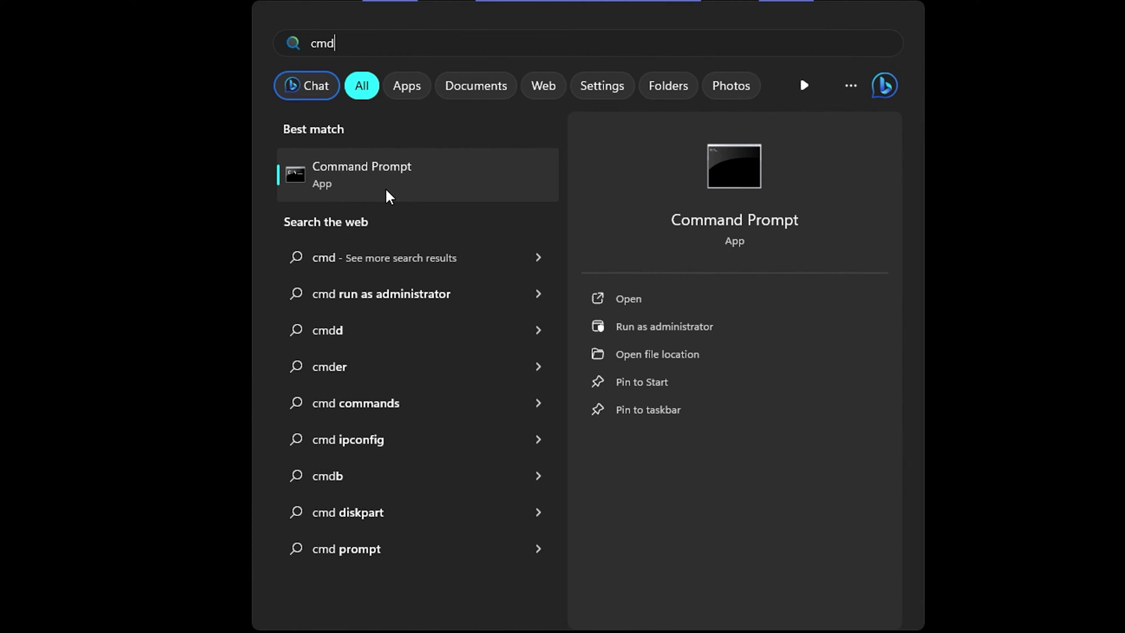
pyautogui.rightClick(399, 169)
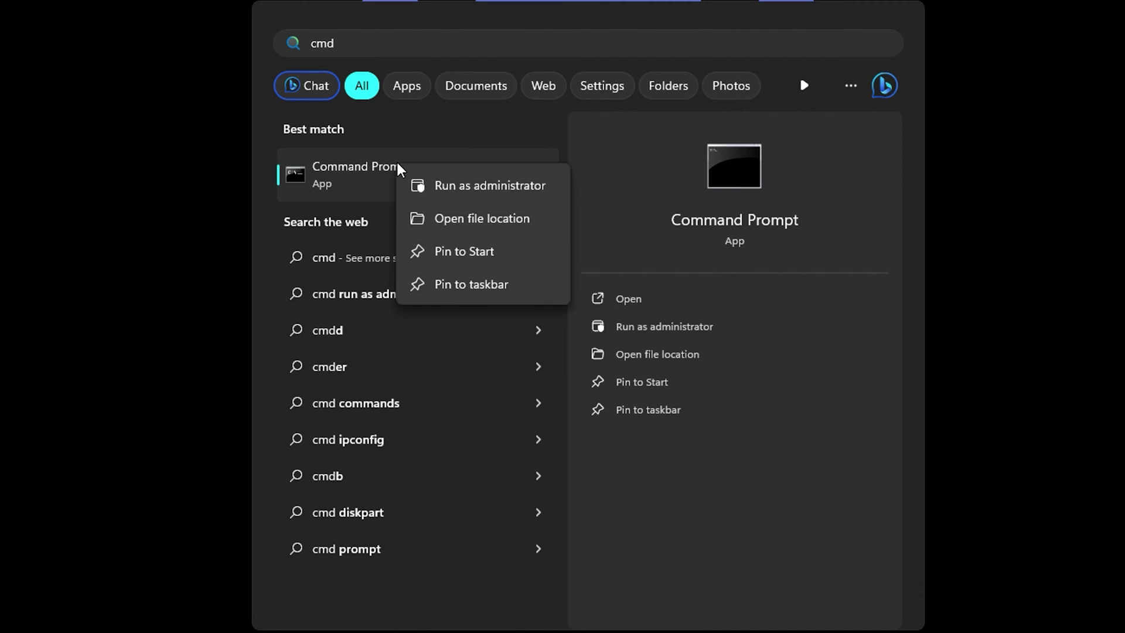
pyautogui.click(520, 192)
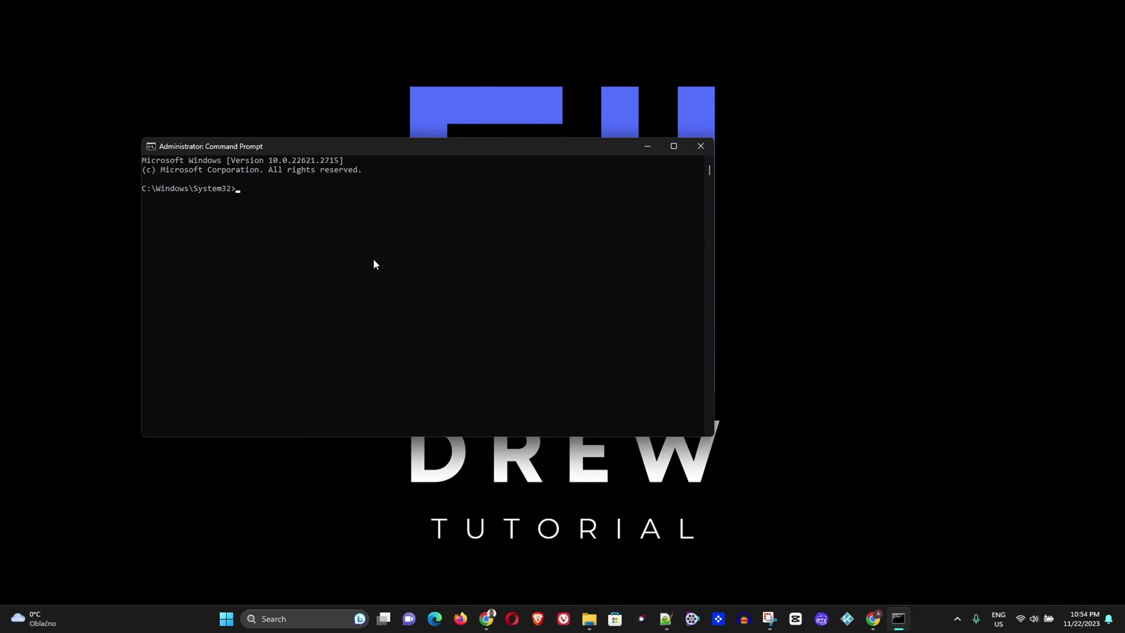
# Run sfc /scannow and minimize the window while the scan continues.
pyautogui.write('sfc ')
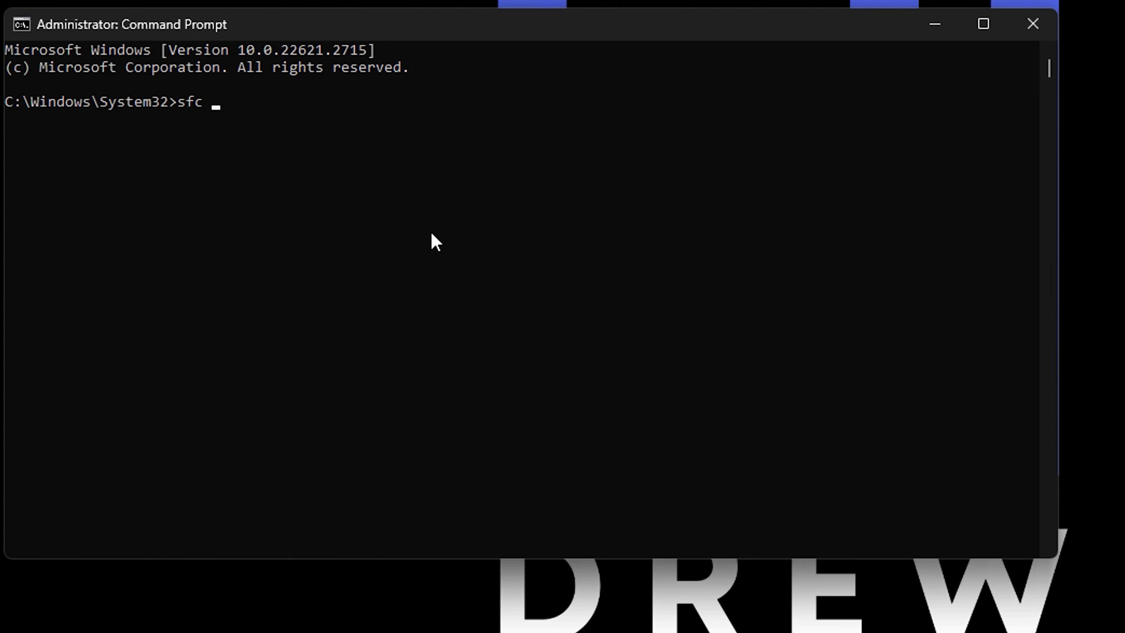
pyautogui.write('/scannow')
pyautogui.press('Return')
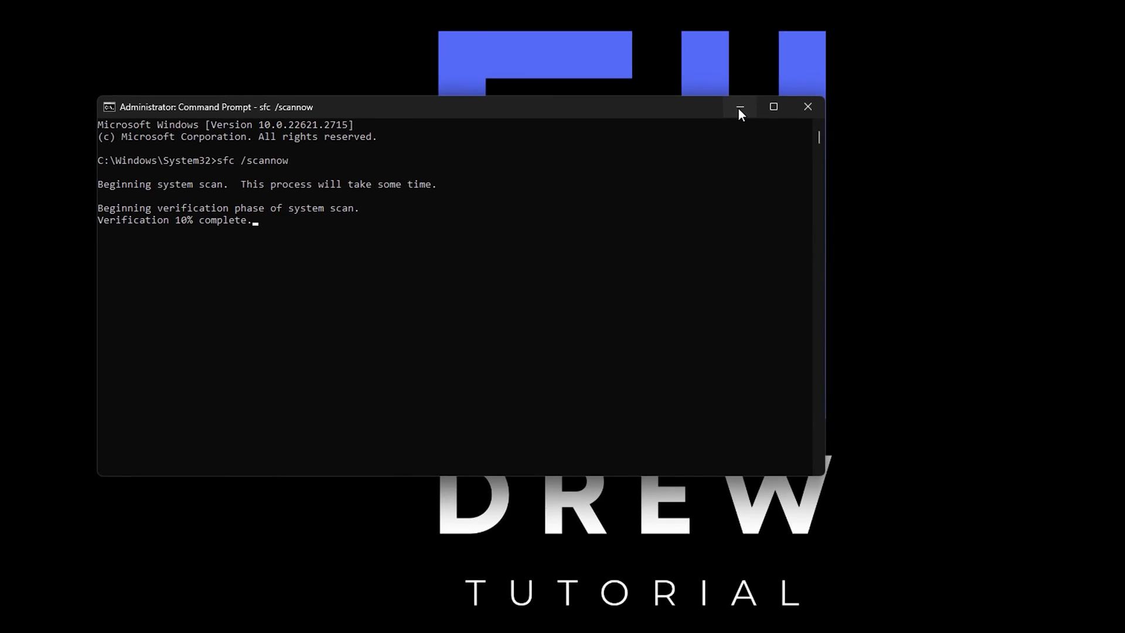
pyautogui.click(739, 107)
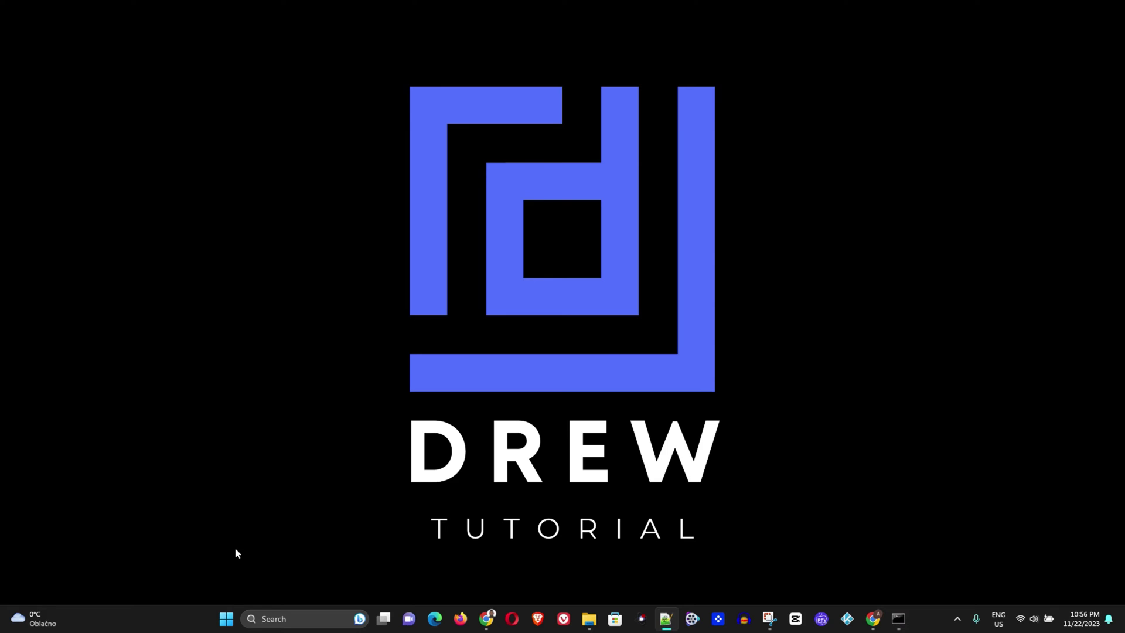
# Run wsreset as administrator from Start search to reset the Store cache.
pyautogui.click(227, 617)
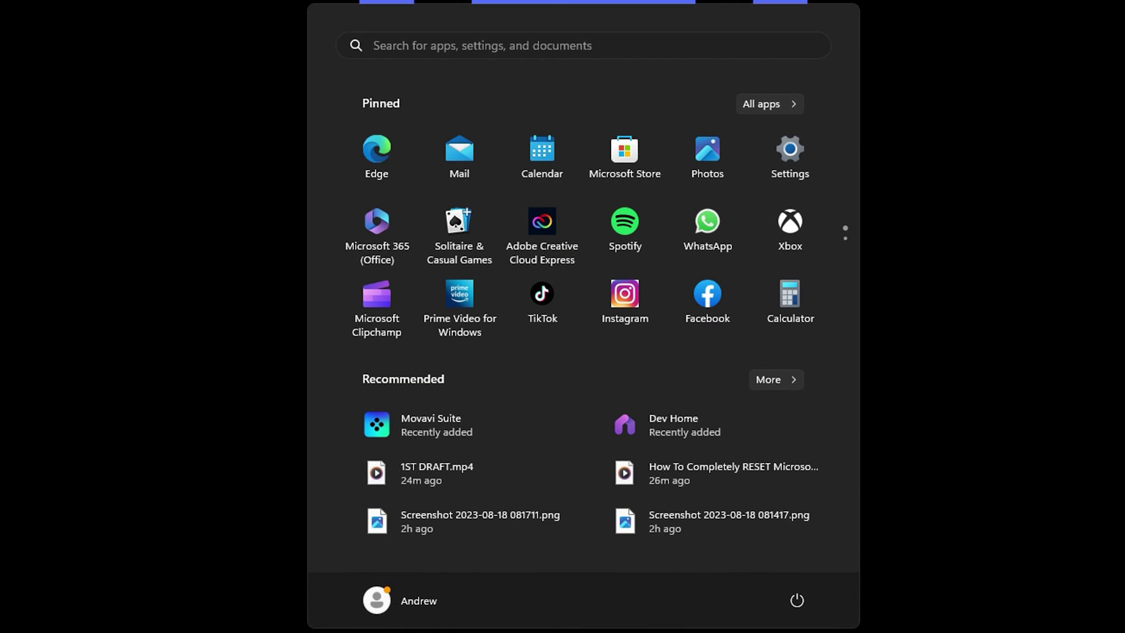
pyautogui.write('wsreset')
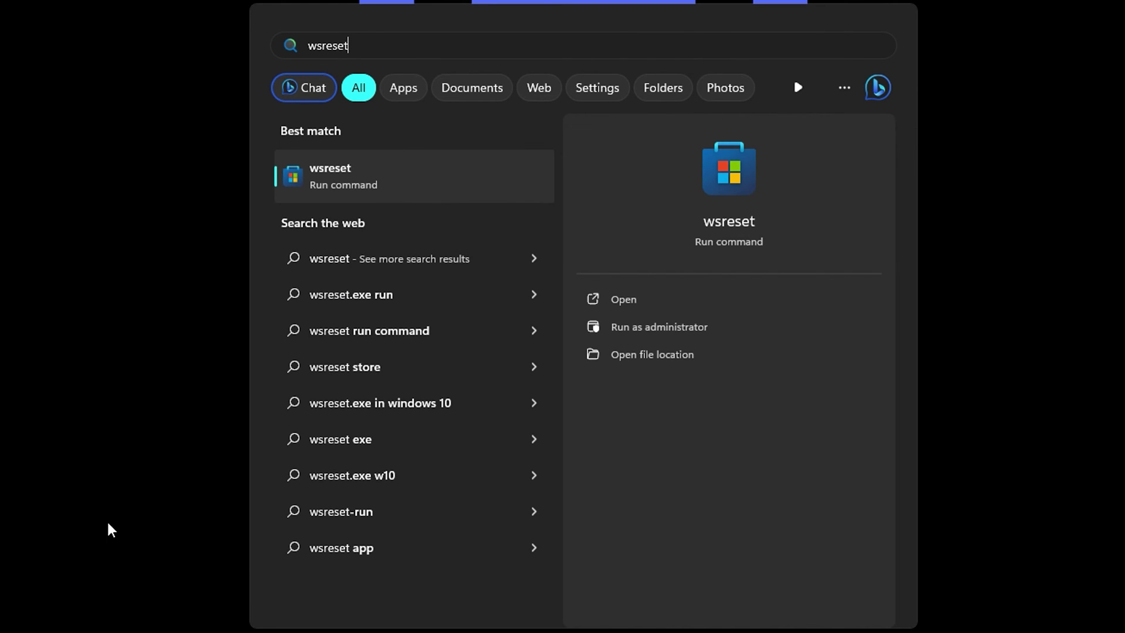
pyautogui.rightClick(306, 176)
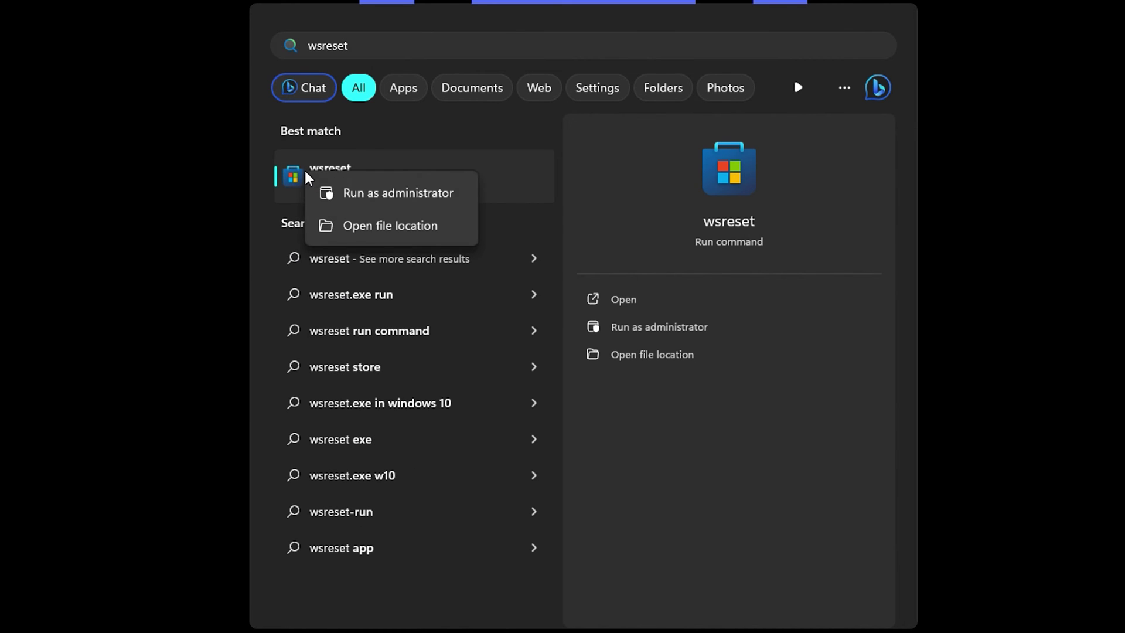
pyautogui.click(395, 196)
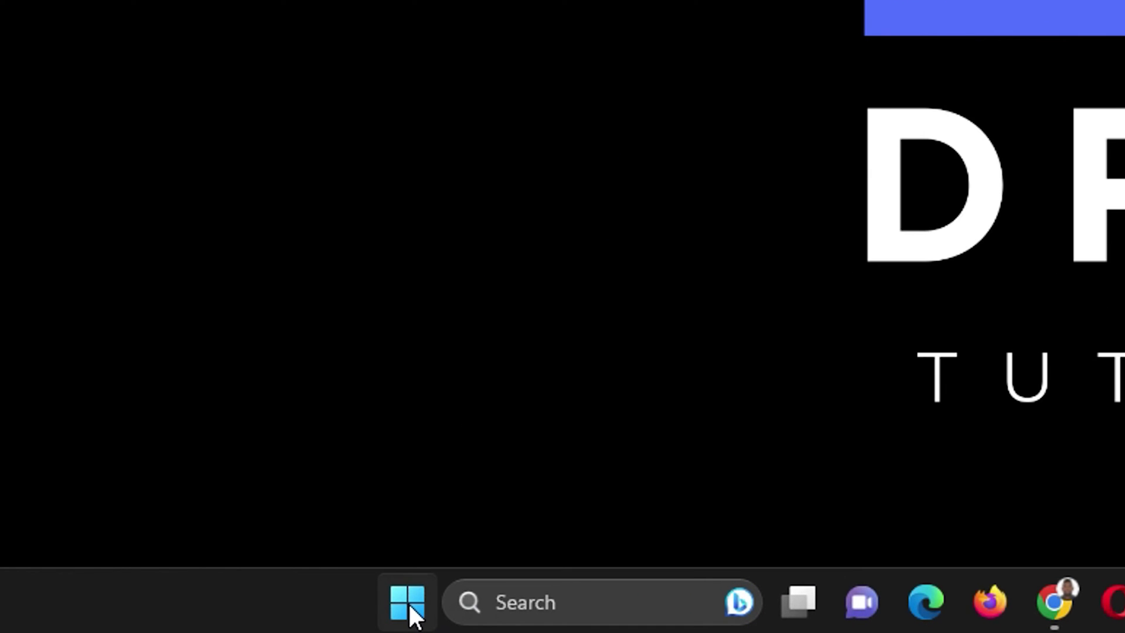
pyautogui.rightClick(407, 603)
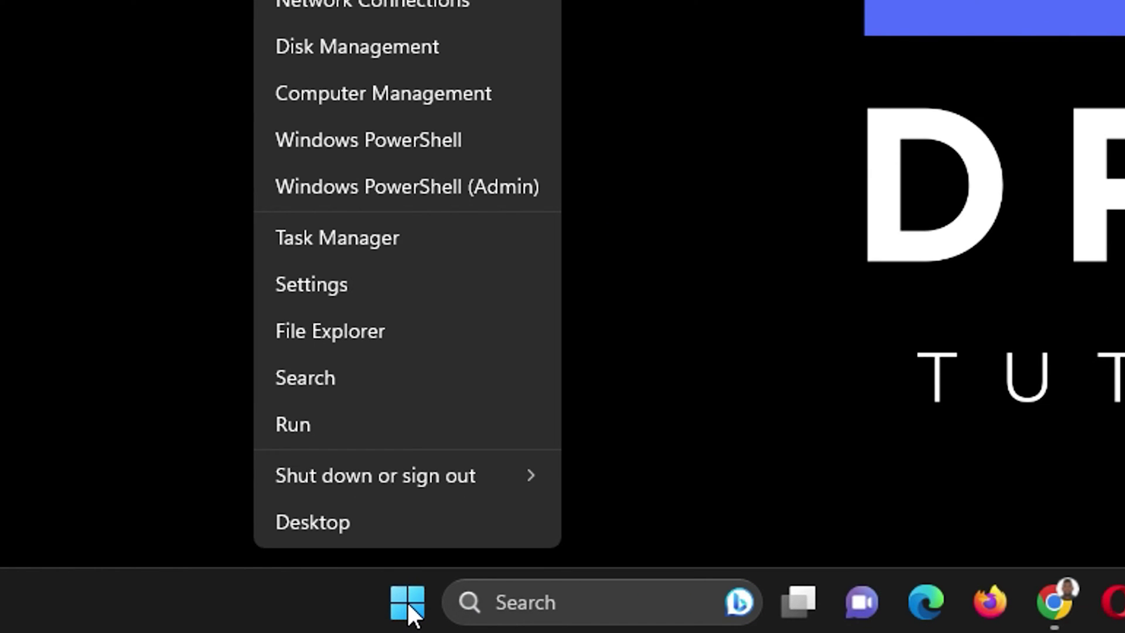
pyautogui.click(343, 284)
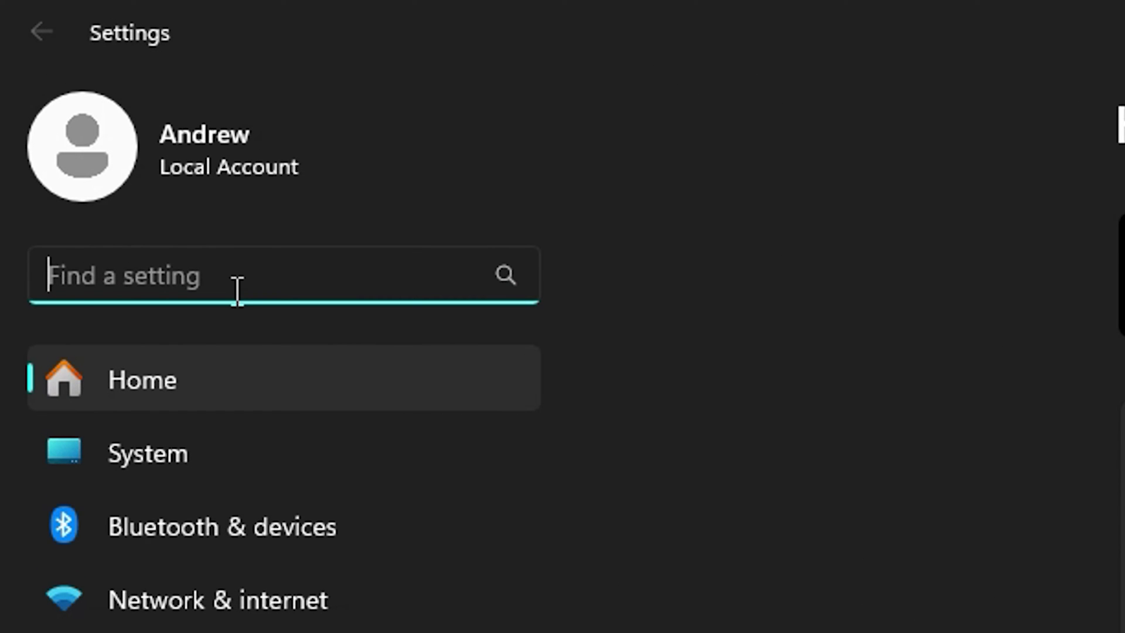
pyautogui.write('troubl')
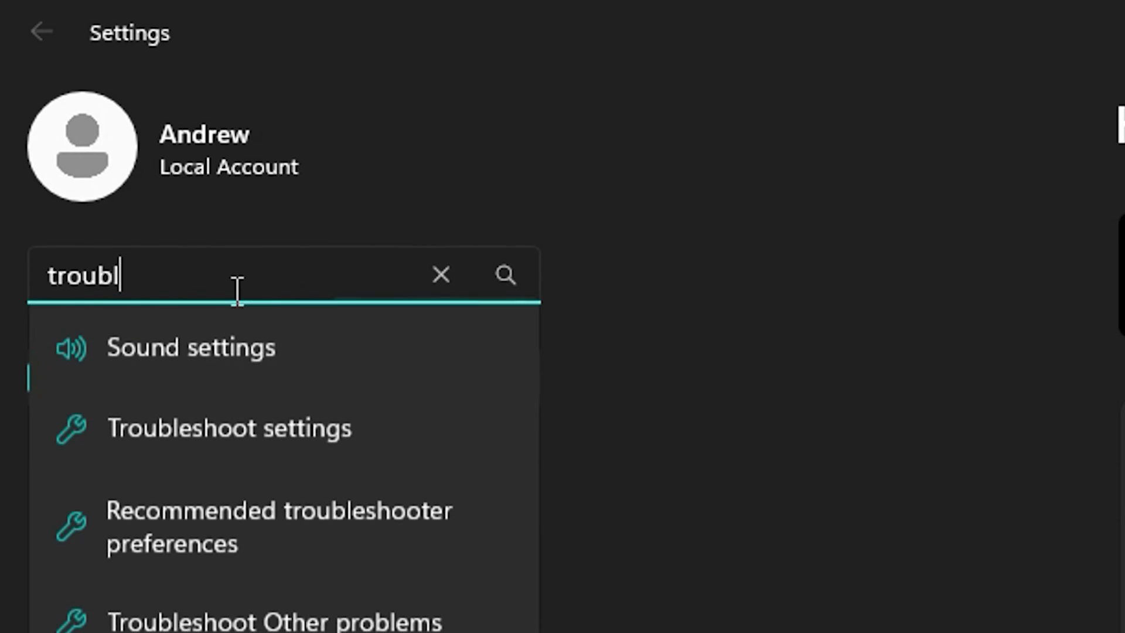
pyautogui.click(232, 437)
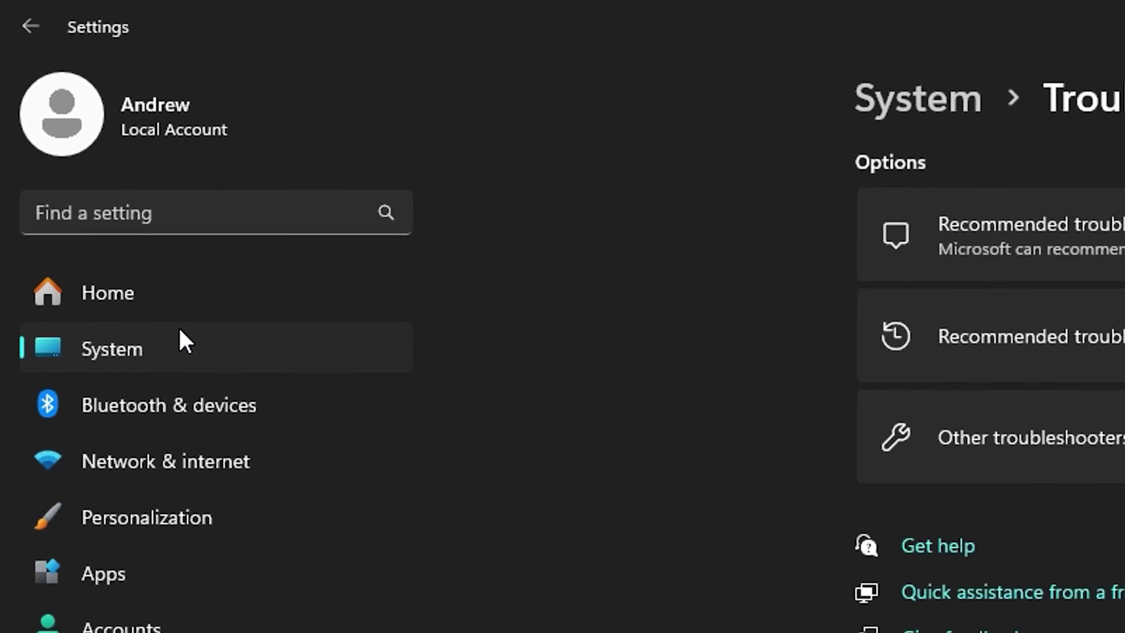
pyautogui.click(1041, 448)
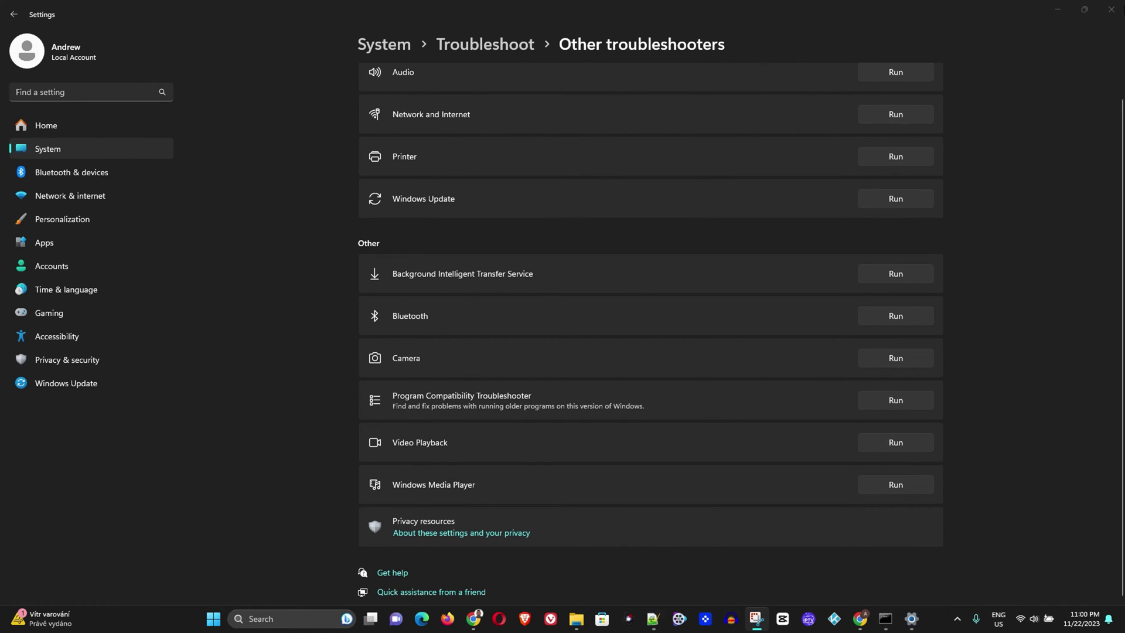
pyautogui.click(1115, 8)
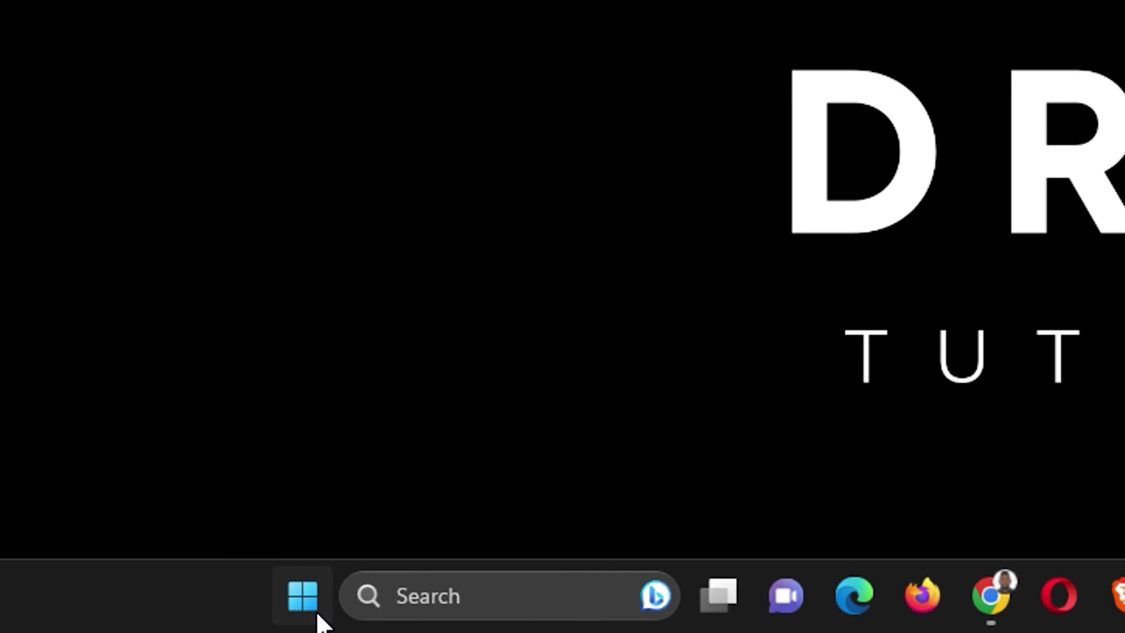
# Open Calculator's advanced options under Settings > Apps > Installed apps.
pyautogui.rightClick(296, 594)
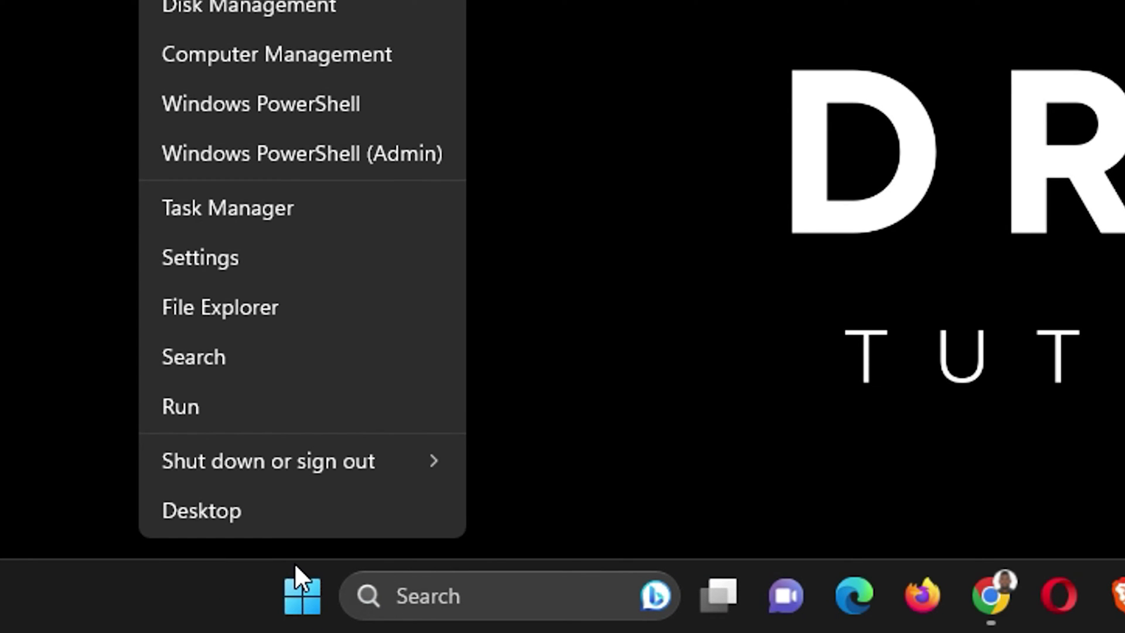
pyautogui.click(200, 253)
pyautogui.click(114, 549)
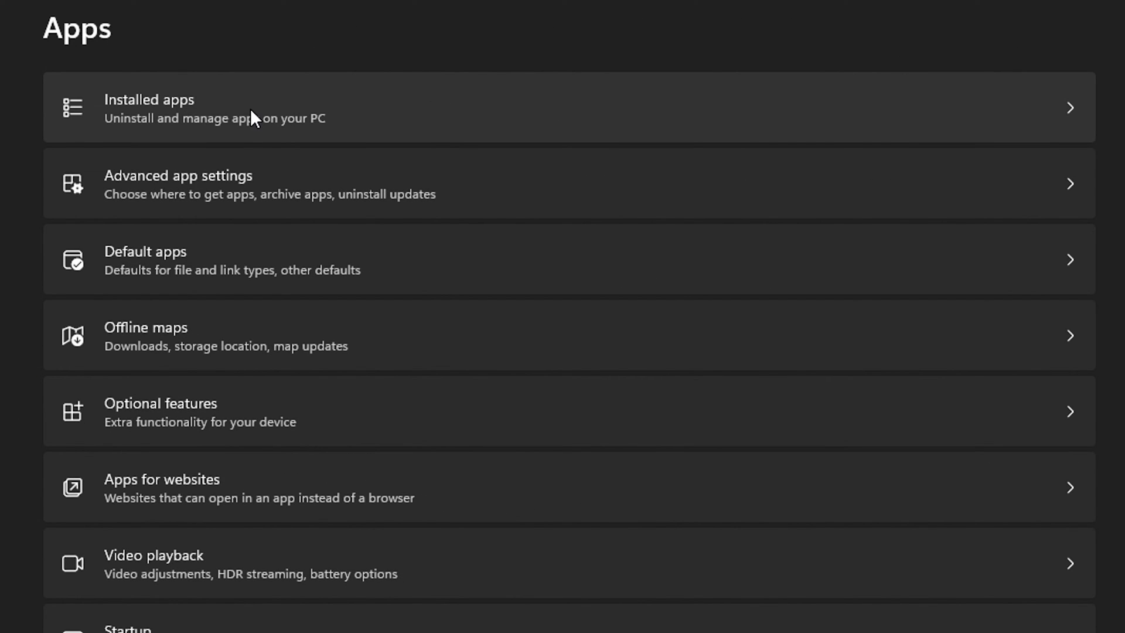
pyautogui.click(250, 108)
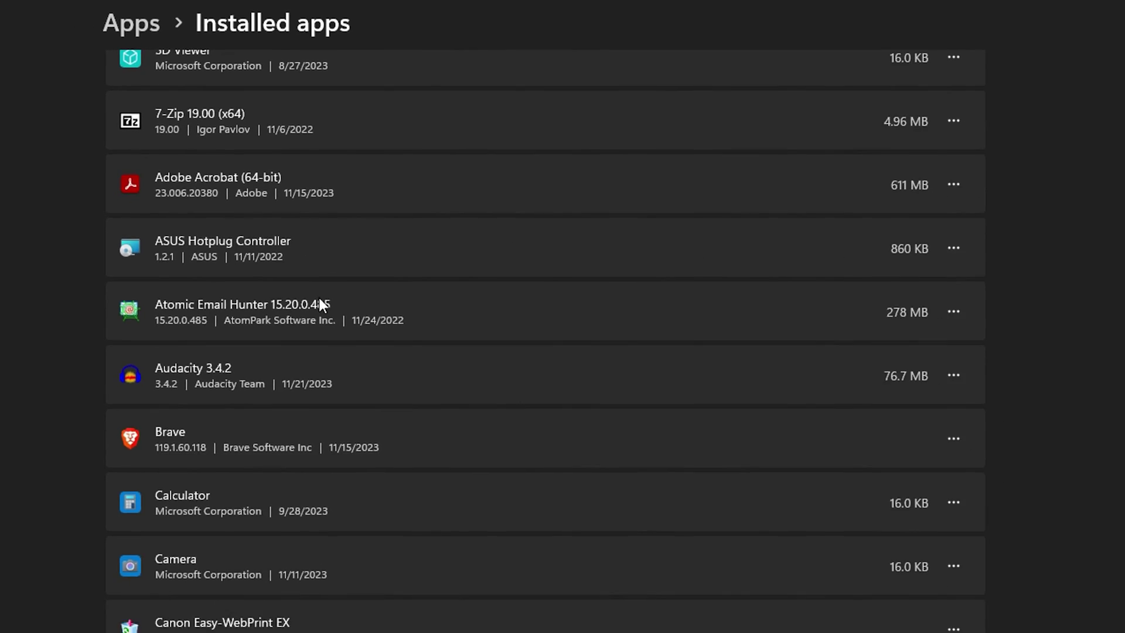
pyautogui.scroll(-3, 336, 293)
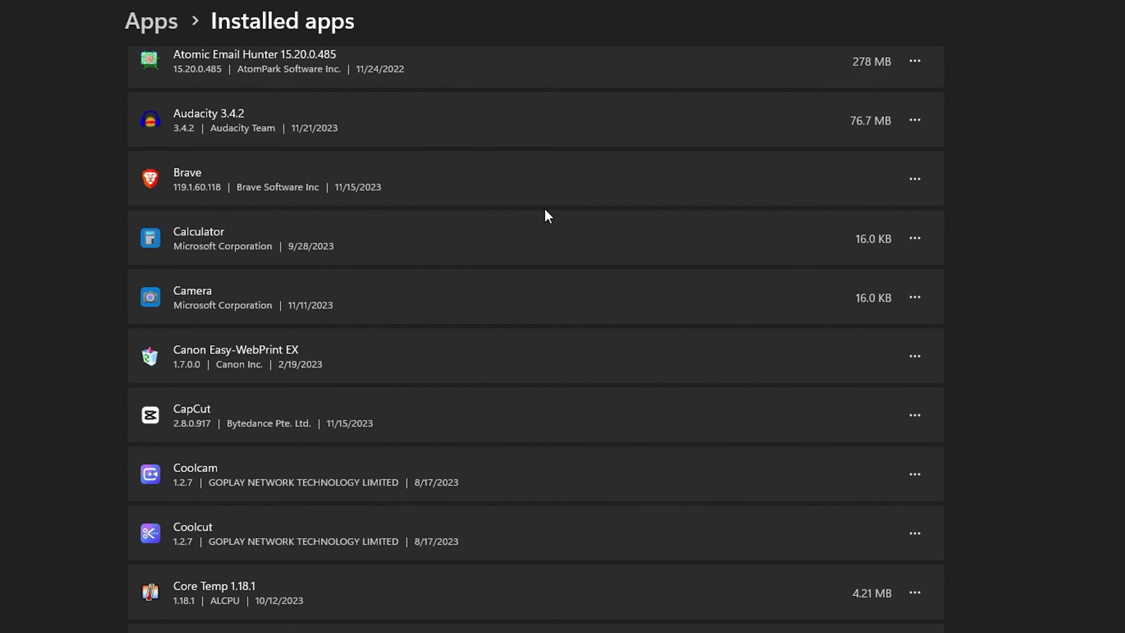
pyautogui.click(915, 240)
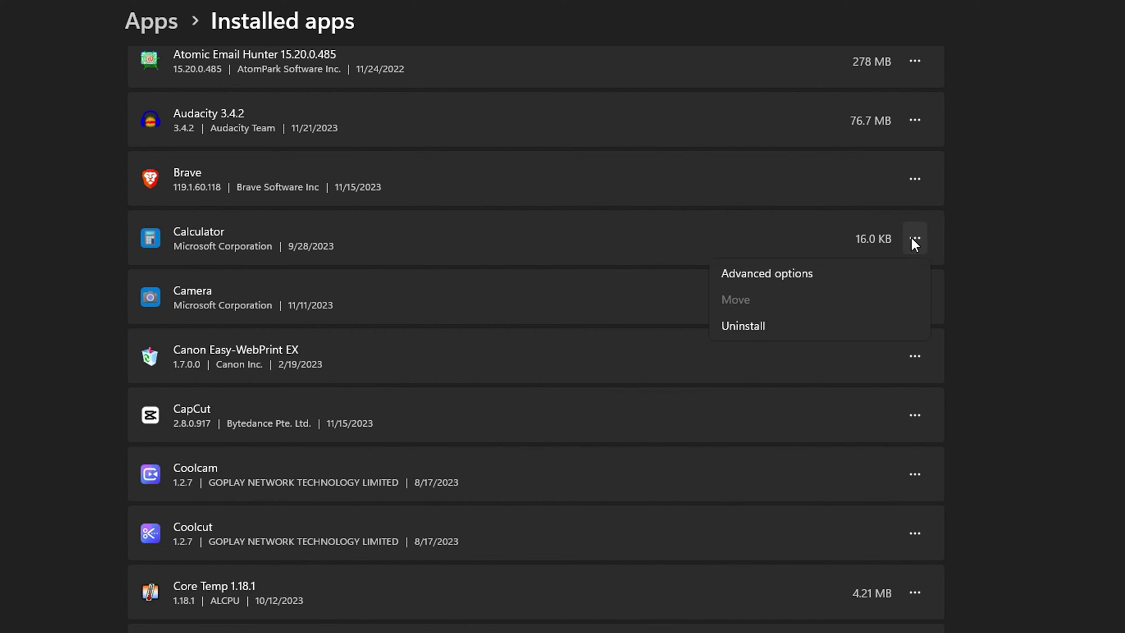
pyautogui.click(786, 275)
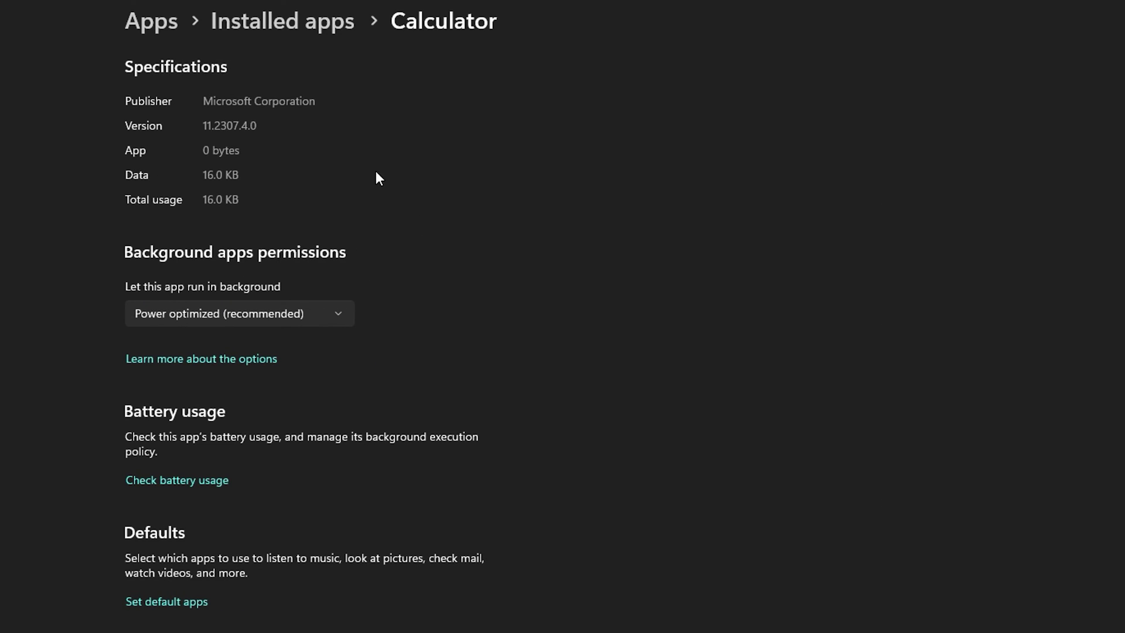
# Reset the Calculator app's data and confirm the reset.
pyautogui.scroll(-7, 396, 171)
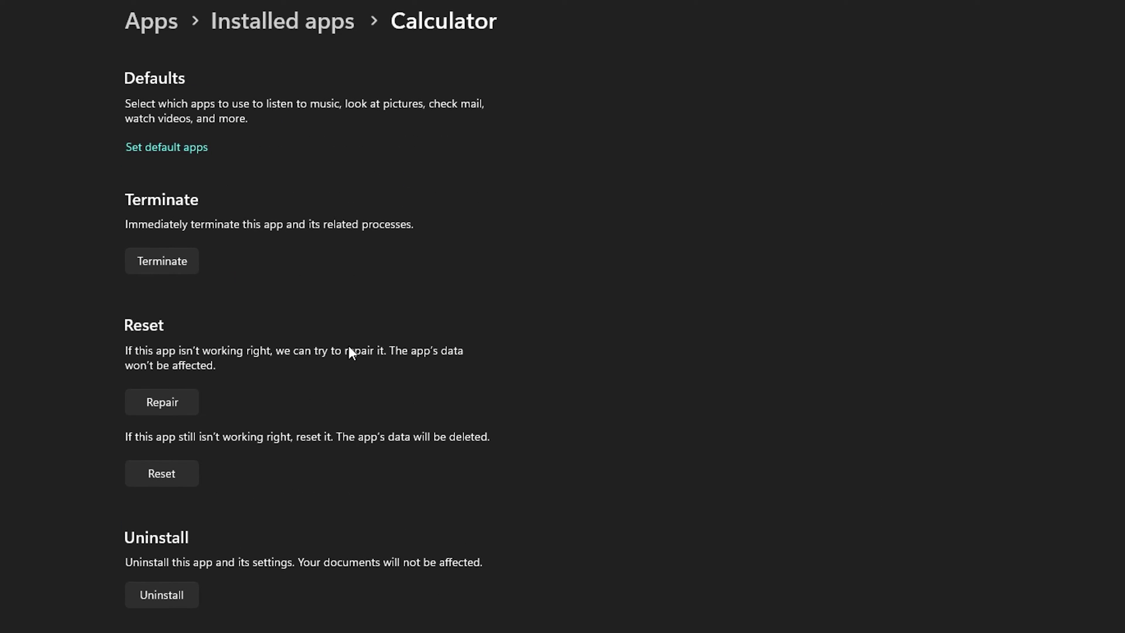
pyautogui.click(174, 475)
pyautogui.click(250, 428)
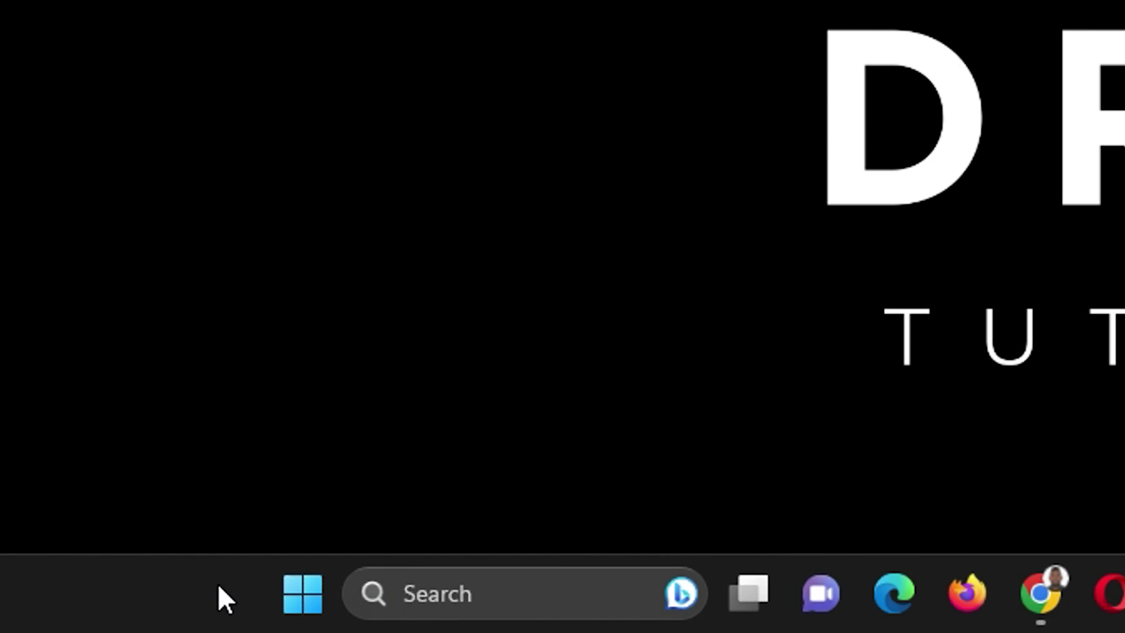
# Open Microsoft Store's App settings page from a Start search for 'mic'.
pyautogui.click(319, 603)
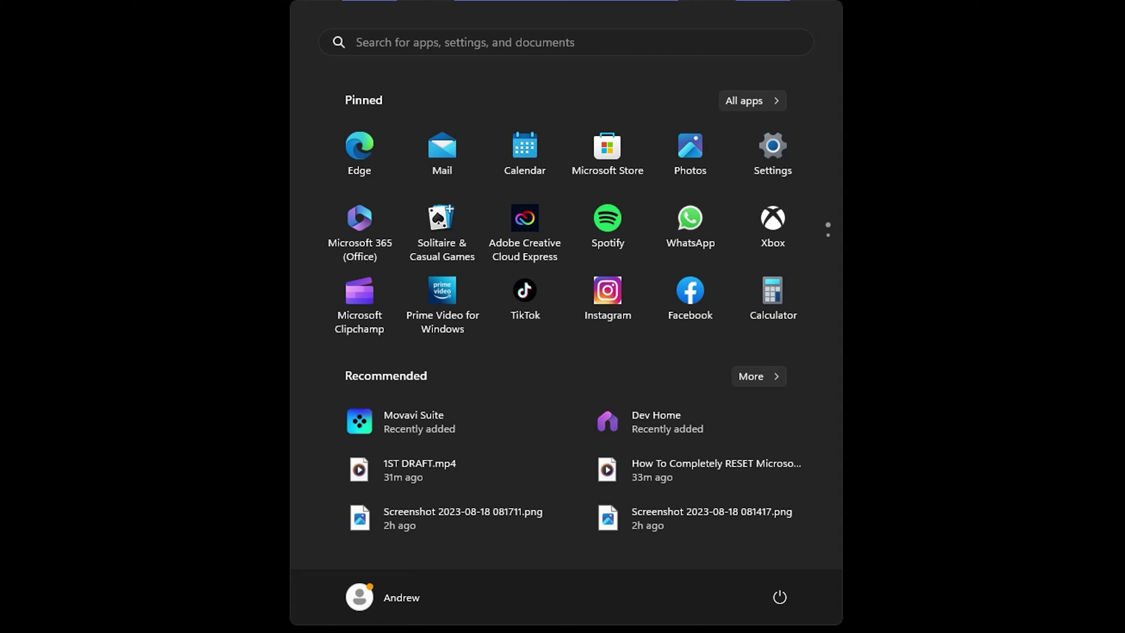
pyautogui.write('mic')
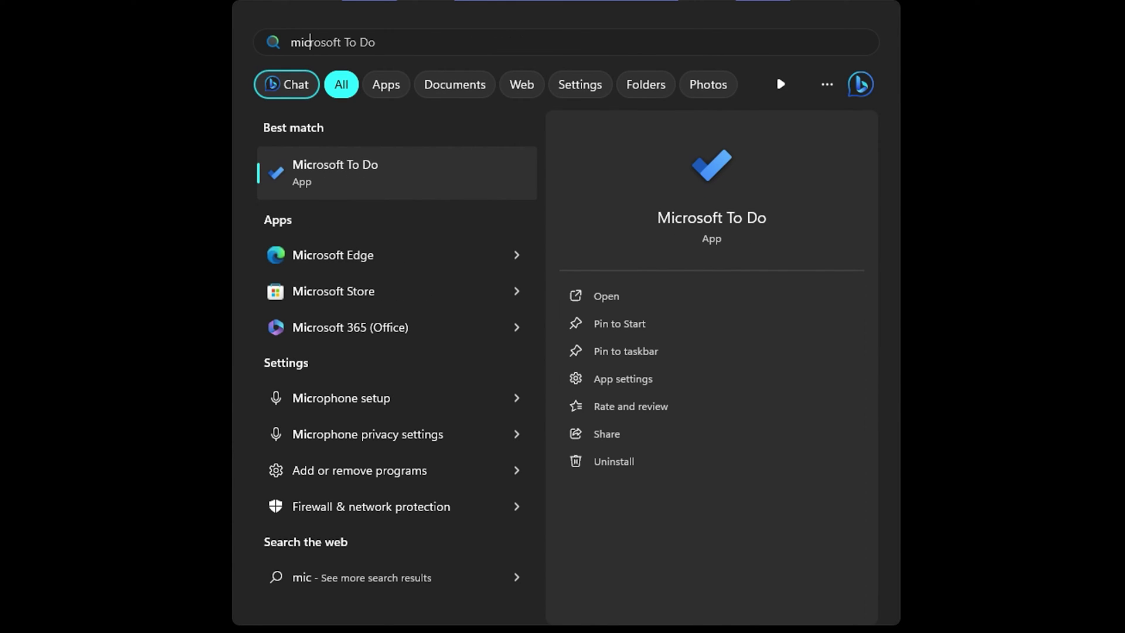
pyautogui.rightClick(335, 299)
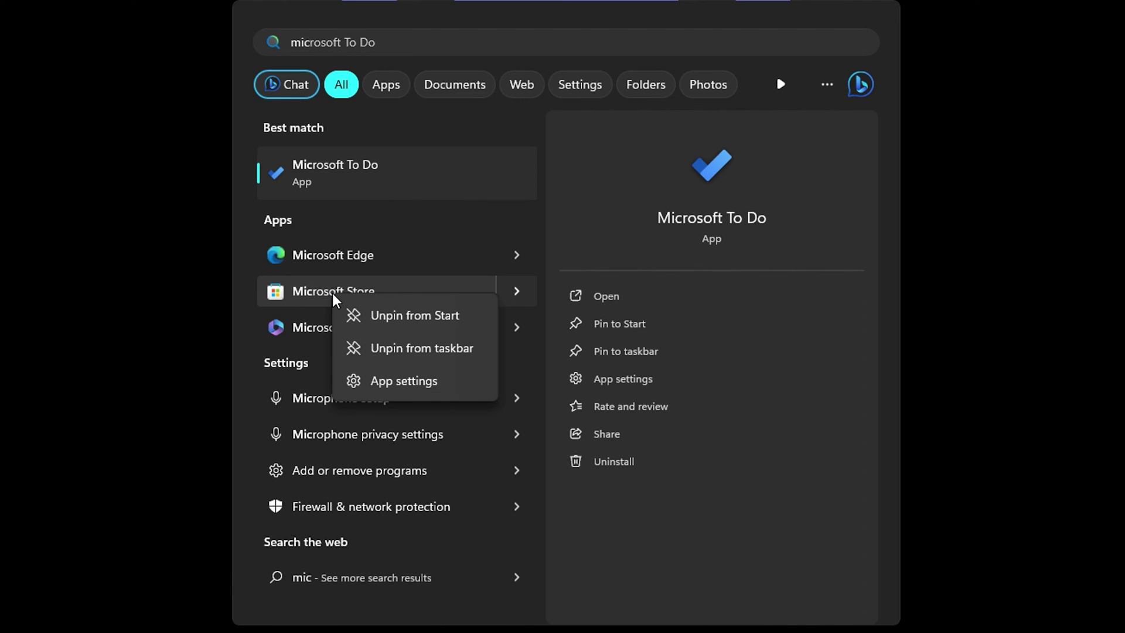
pyautogui.click(414, 385)
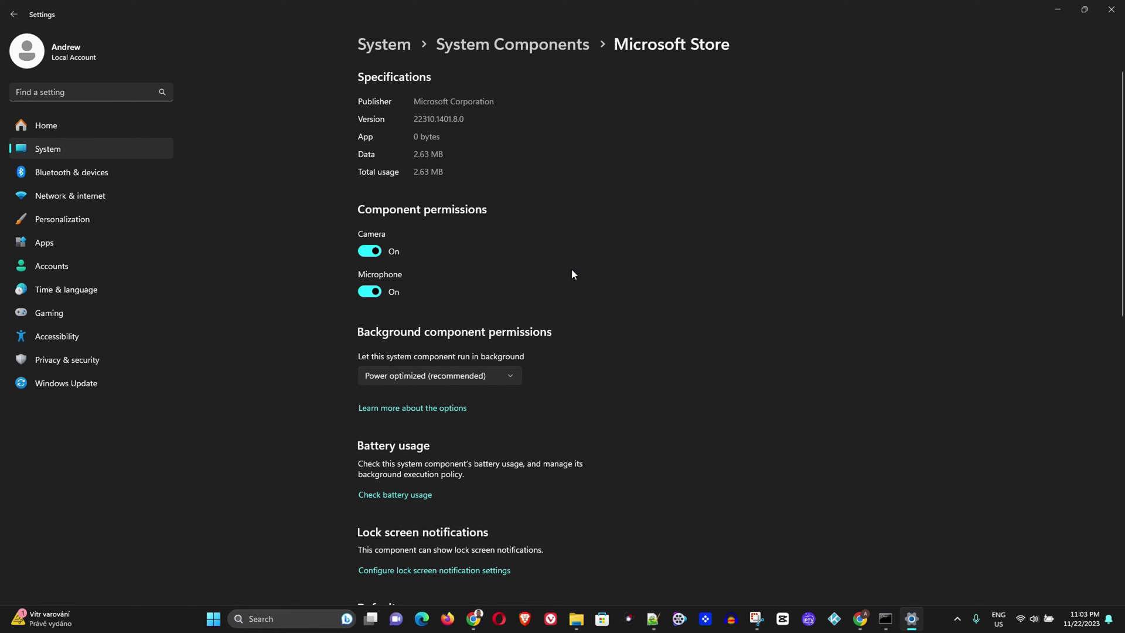
# Reset Microsoft Store's data, confirm the reset, and close Settings.
pyautogui.scroll(-6, 572, 274)
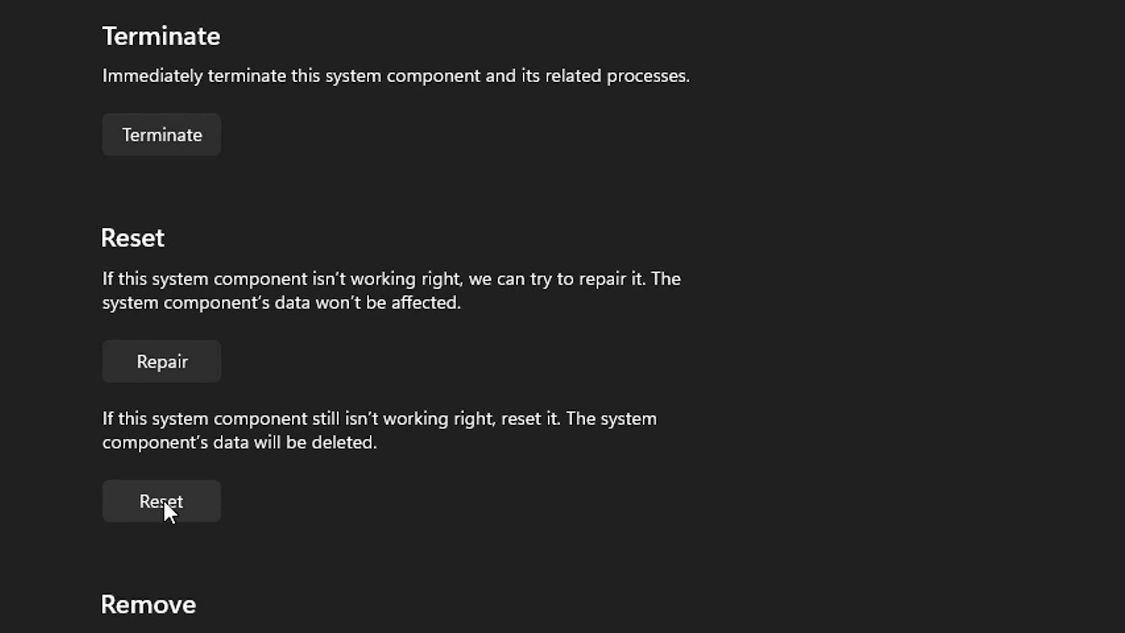
pyautogui.click(164, 499)
pyautogui.click(281, 428)
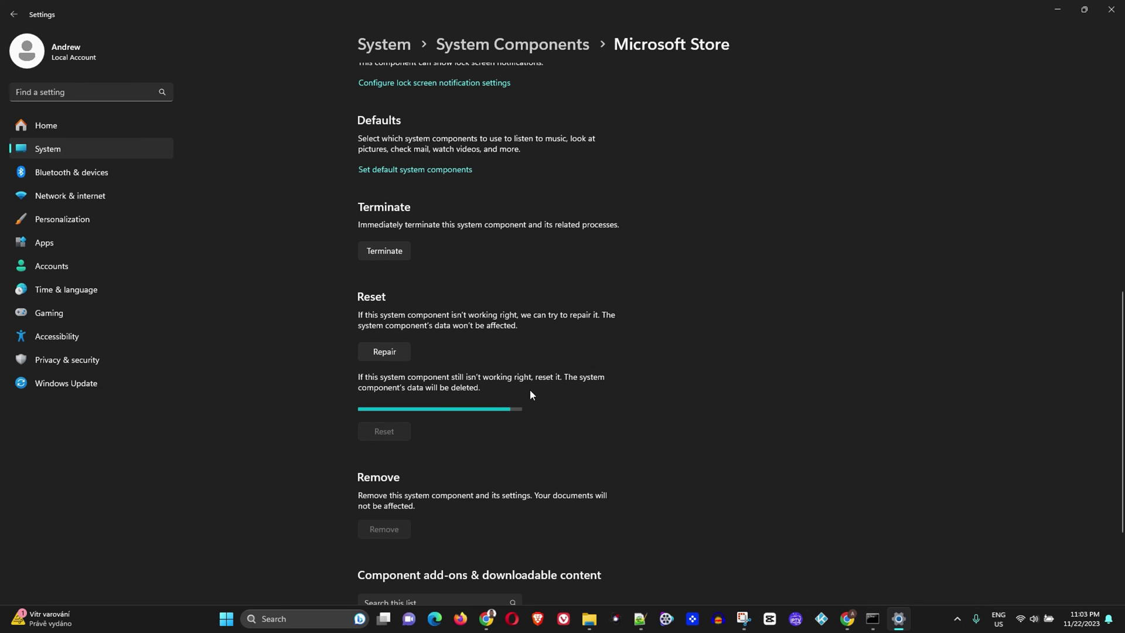
pyautogui.click(1111, 10)
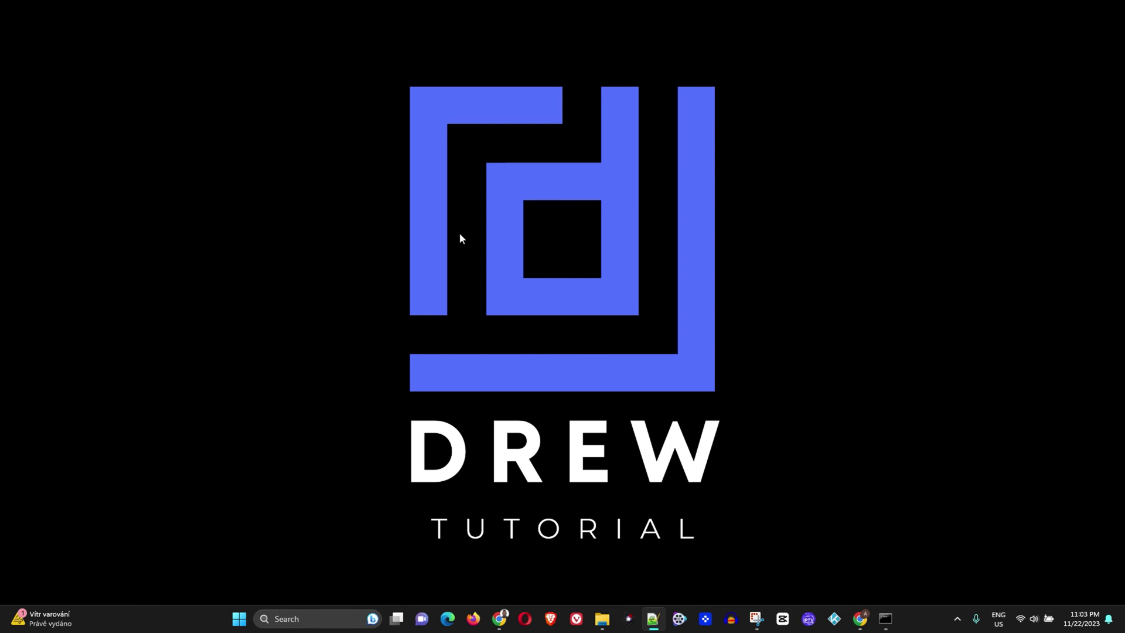
# Launch Windows PowerShell as administrator from Start search.
pyautogui.click(239, 619)
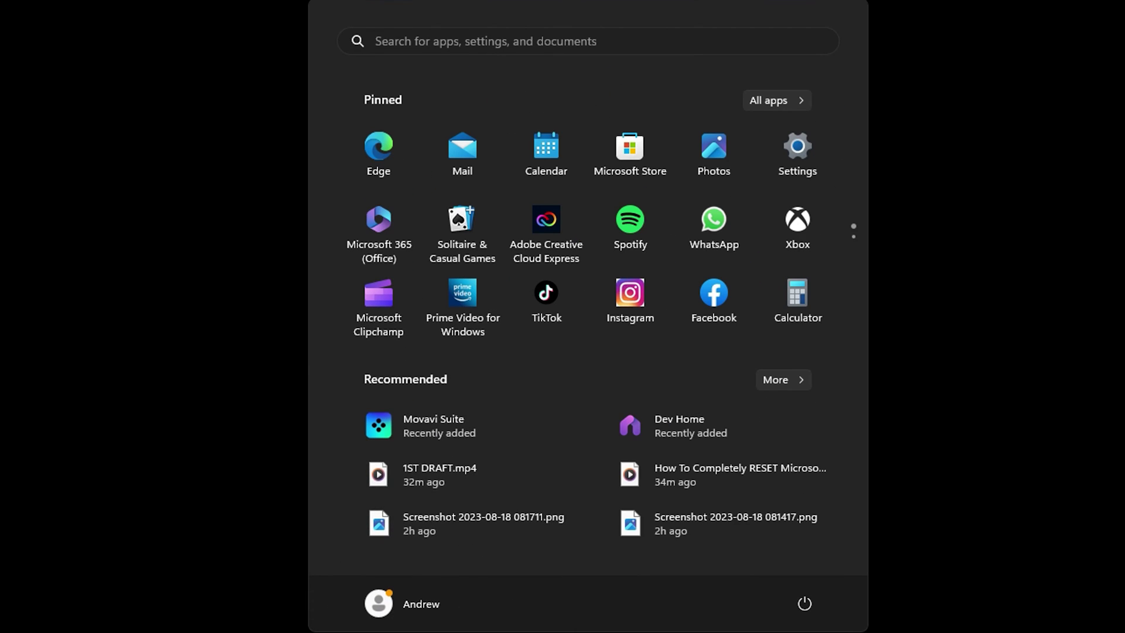
pyautogui.write('powee')
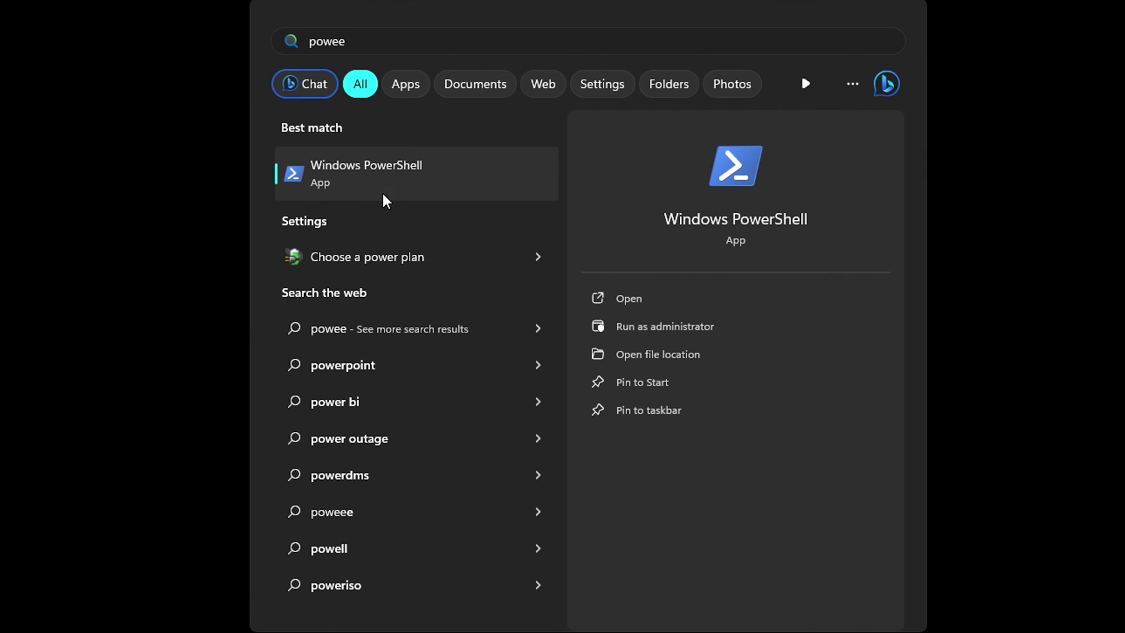
pyautogui.rightClick(359, 179)
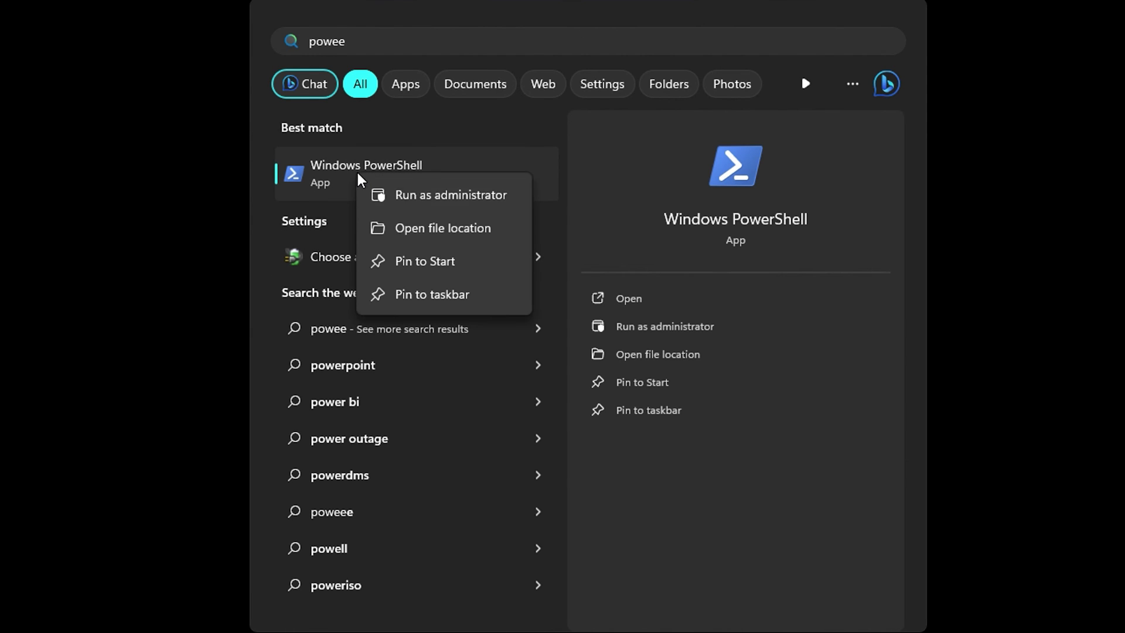
pyautogui.click(438, 205)
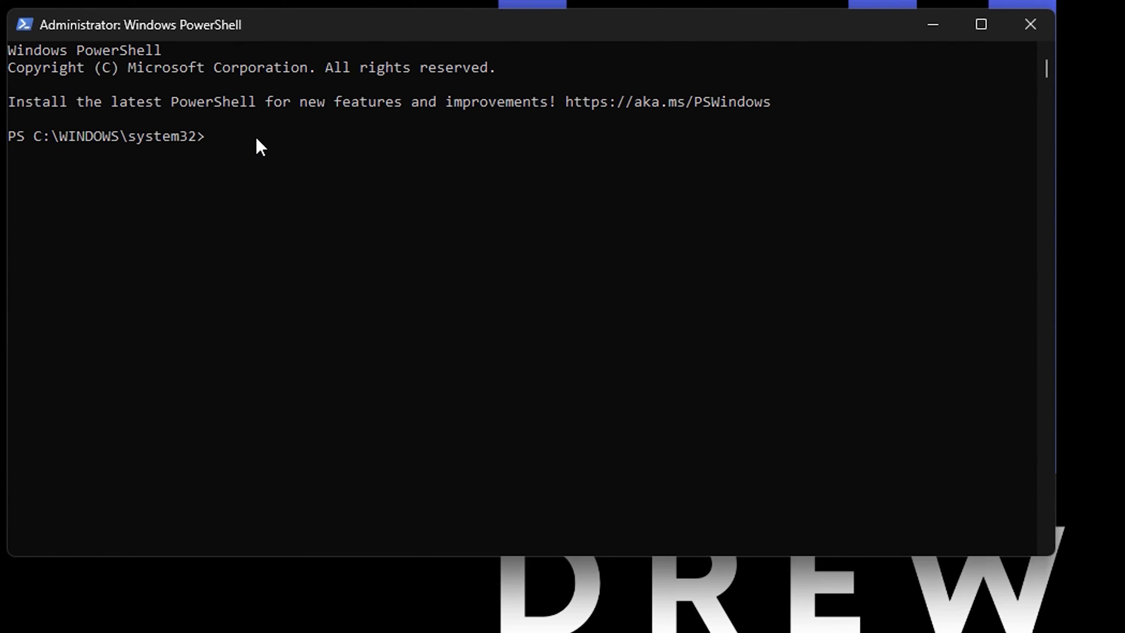
# Run the pasted Get-AppxPackage re-register command for all users, then close PowerShell.
pyautogui.write('Get-AppxPackage -AllUsers| Foreach {Add-AppxPackage -DisableDevelopmentMode -Register $($_.InstallLocation)\\AppXManifest.xml}')
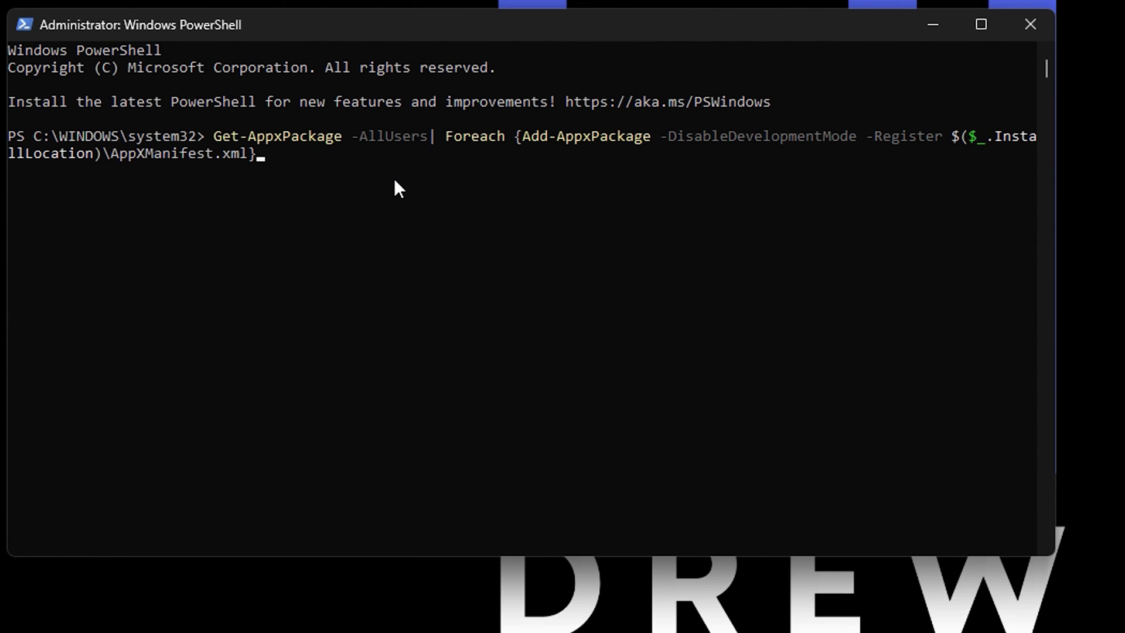
pyautogui.press('Return')
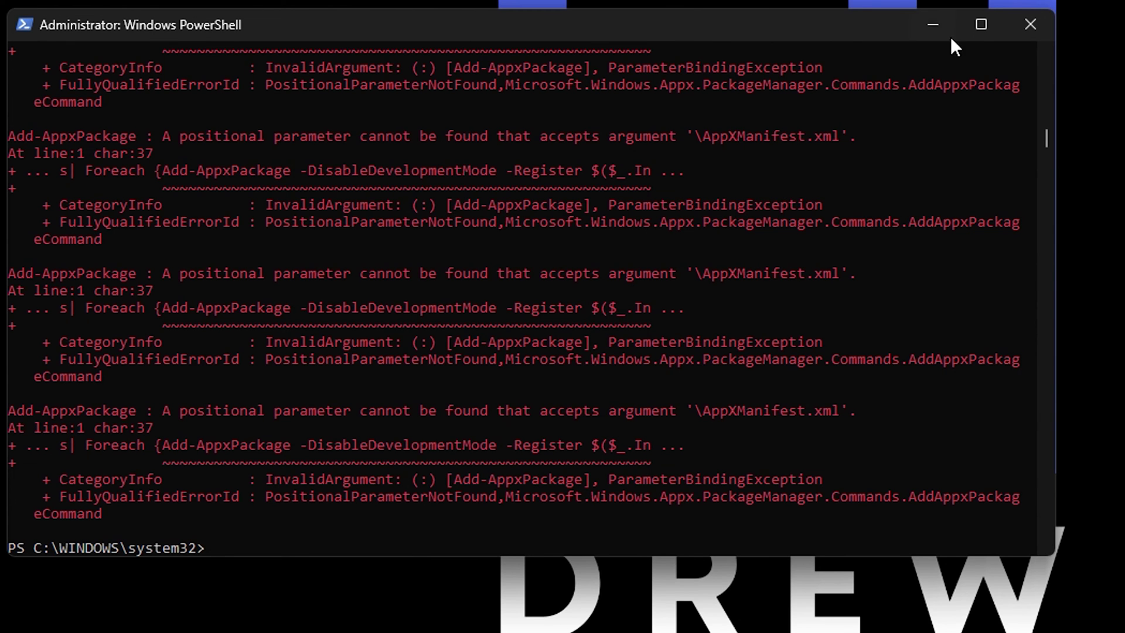
pyautogui.click(1030, 24)
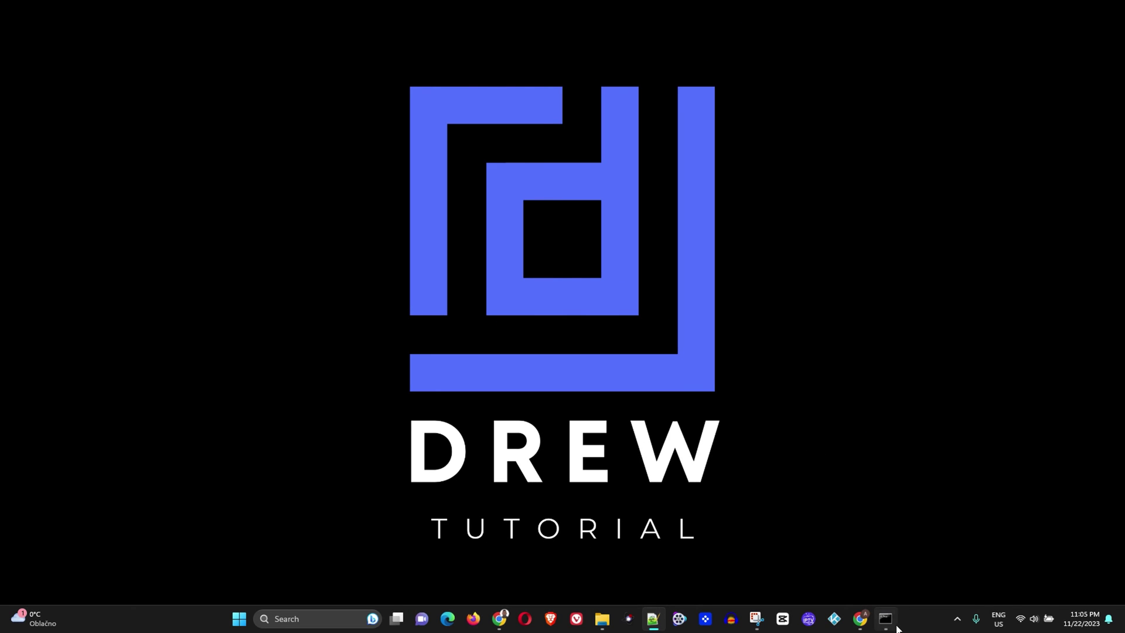
# Restore the administrator Command Prompt showing sfc /scannow finished with no integrity violations.
pyautogui.moveTo(886, 623)
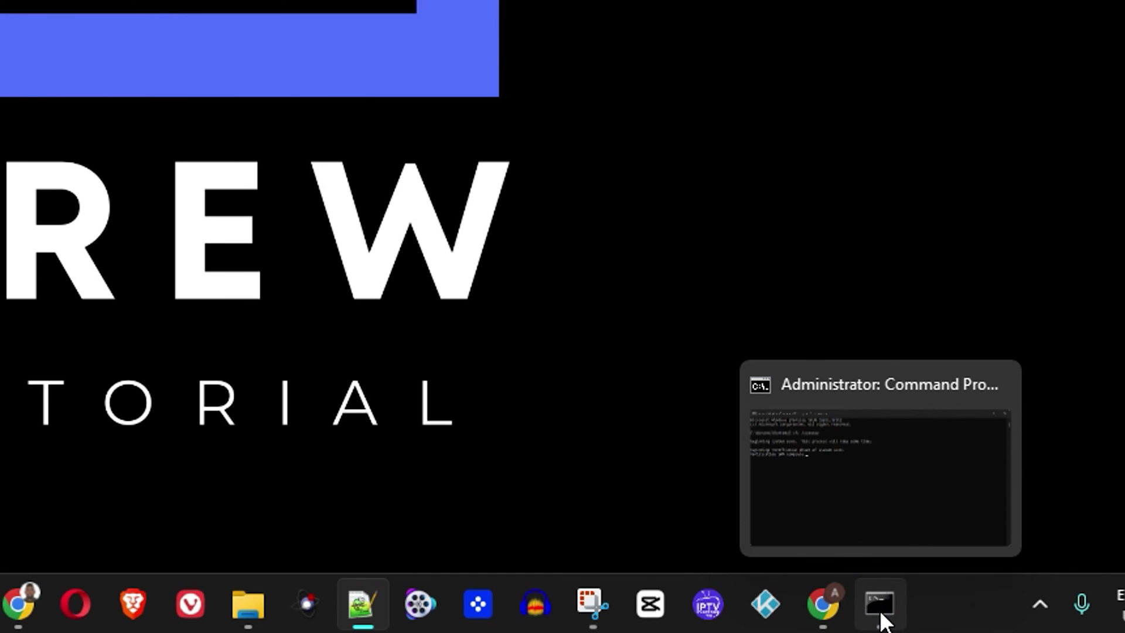
pyautogui.click(881, 620)
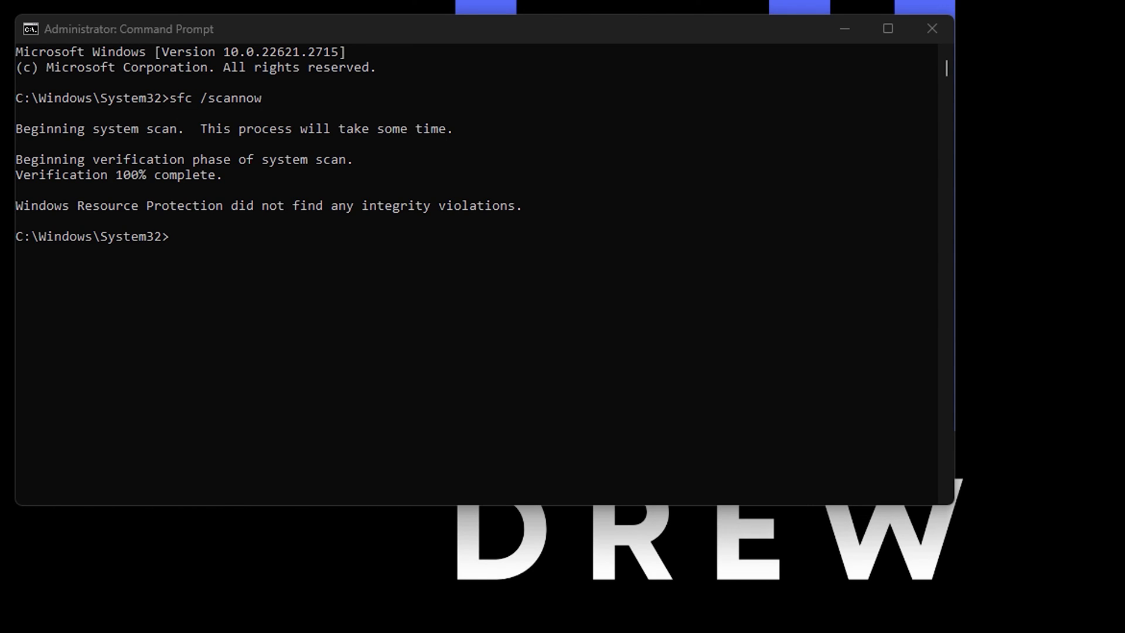
# Run DISM /Online /Cleanup-Image /CheckHealth and then /ScanHealth.
pyautogui.click(242, 249)
pyautogui.write('DISM /Online /Cleanup-Image /CheckHealth')
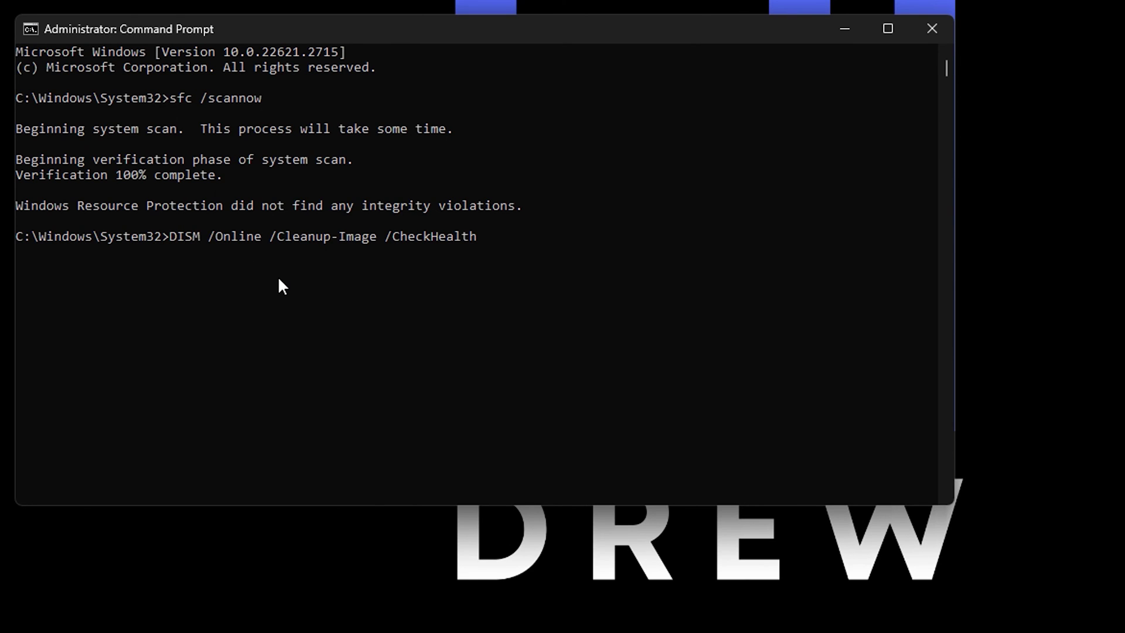
pyautogui.press('Return')
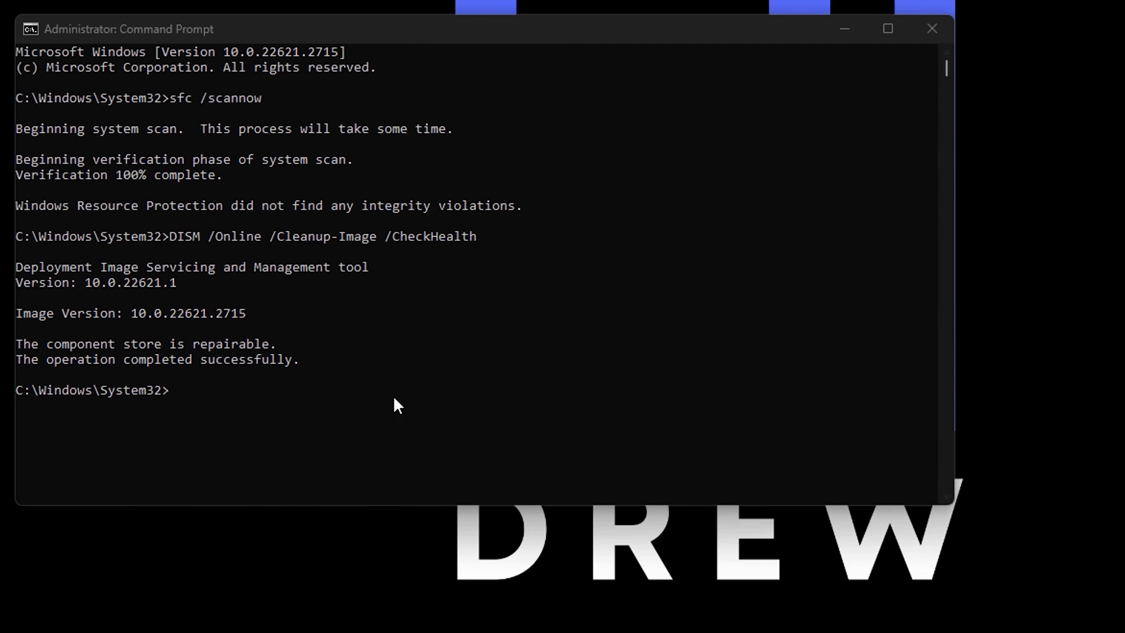
pyautogui.click(259, 395)
pyautogui.write('DISM /Online /Cleanup-Image /ScanHealth')
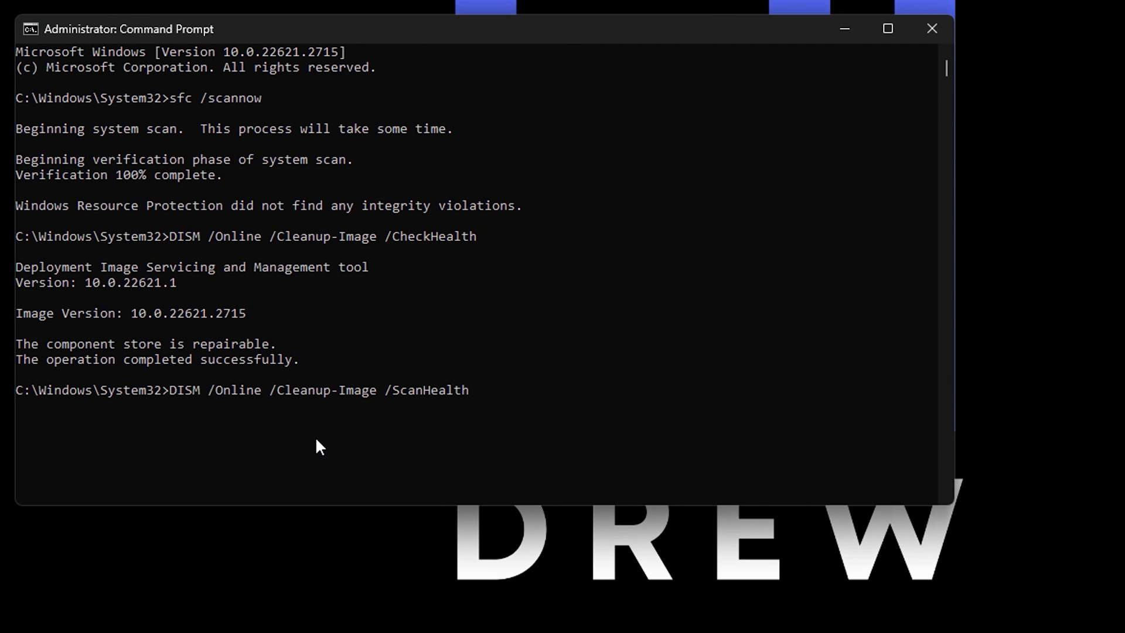
pyautogui.press('Return')
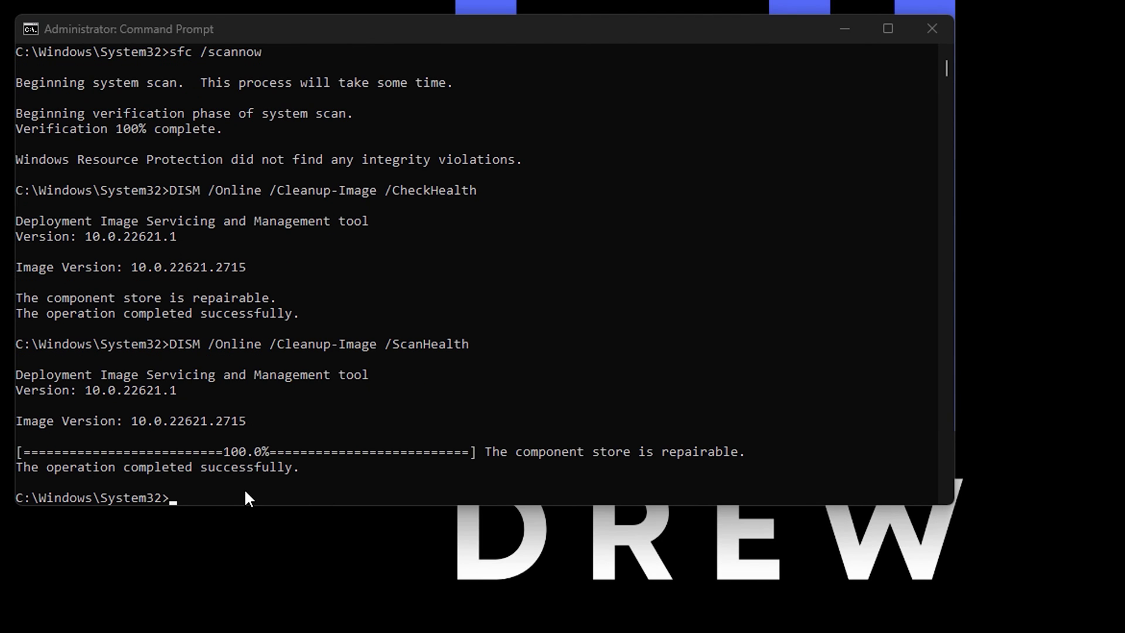
# Enter DISM /Online /Cleanup-Image /RestoreHealth without running it, removing the trailing space.
pyautogui.click(199, 490)
pyautogui.write('DISM /Online /Cleanup-Image /RestoreHealth')
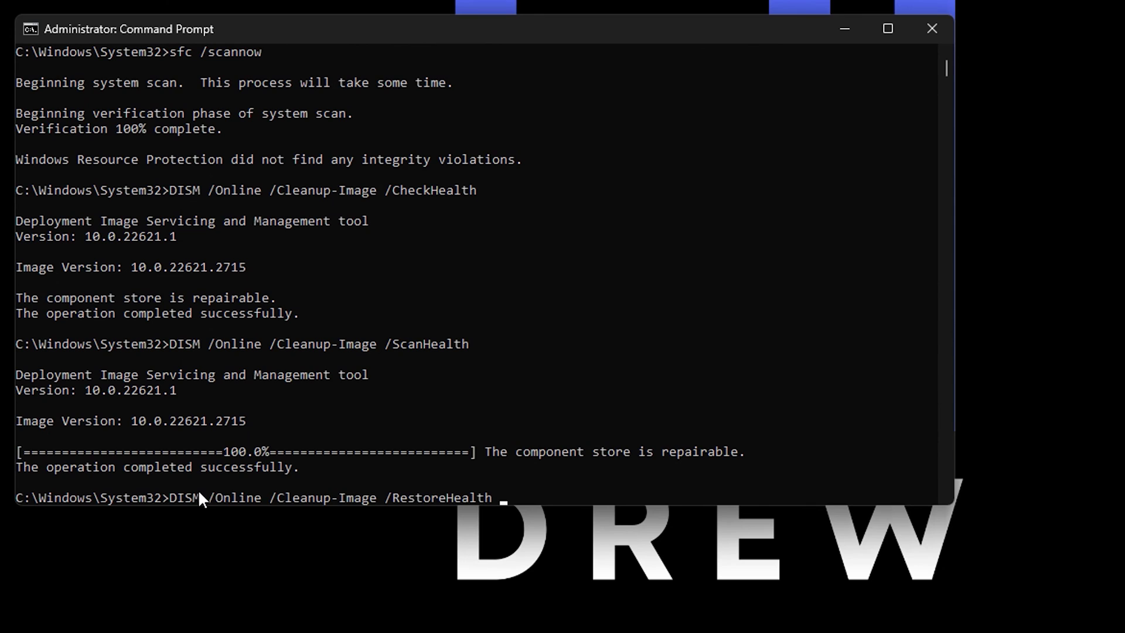
pyautogui.press('BackSpace')
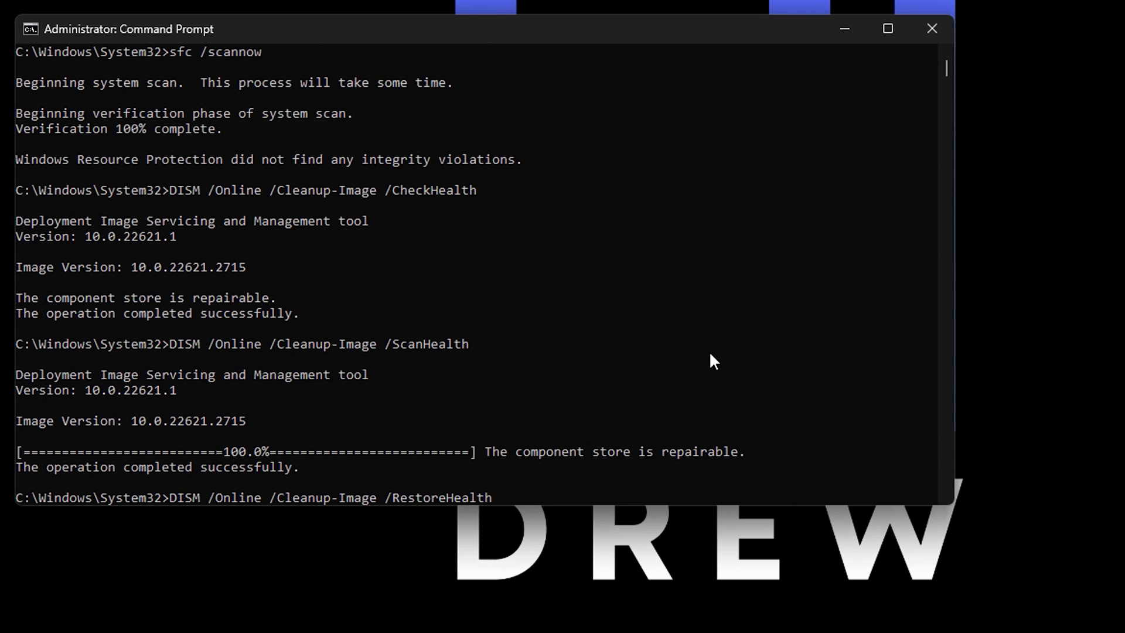